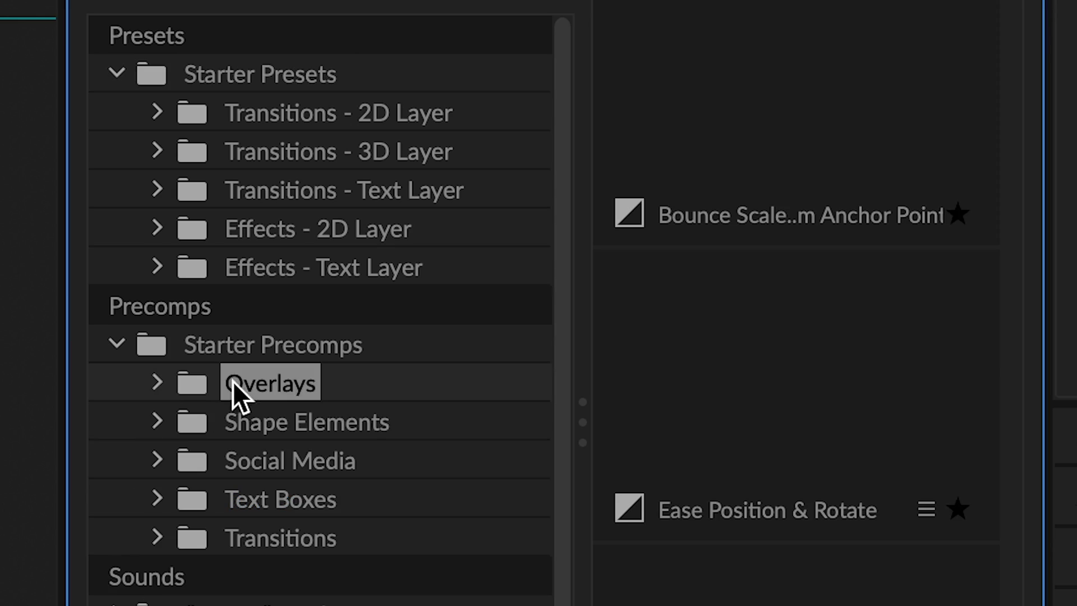
- Browse the starter precomp and preset folders, from Shape Elements through Effects - Text Layer to Transitions - 2D Layer
left_click(336, 422)
left_click(365, 499)
left_click(361, 523)
left_click(401, 267)
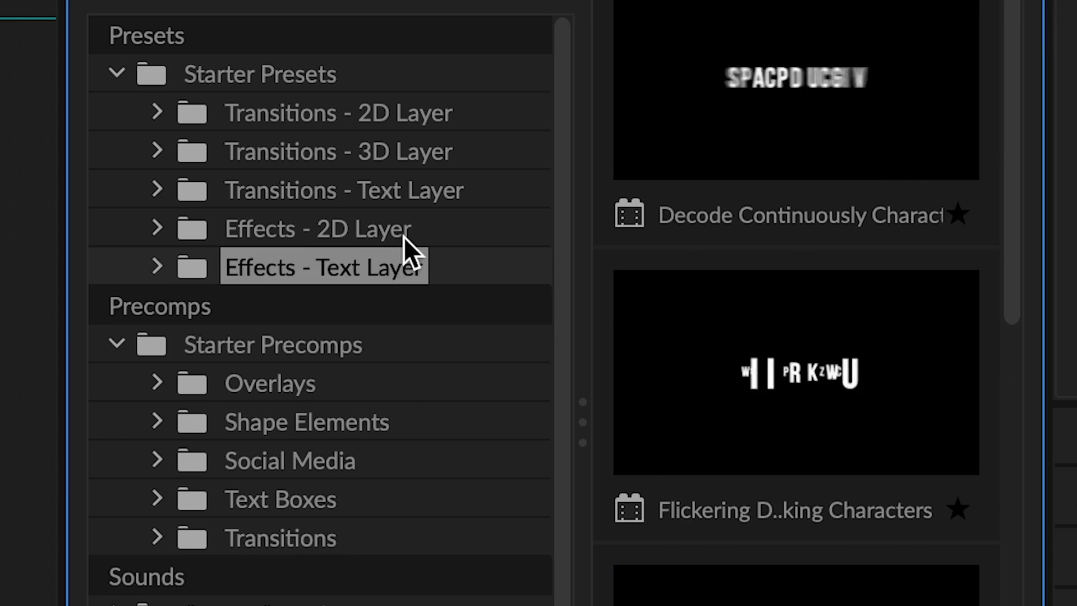
left_click(412, 190)
left_click(412, 115)
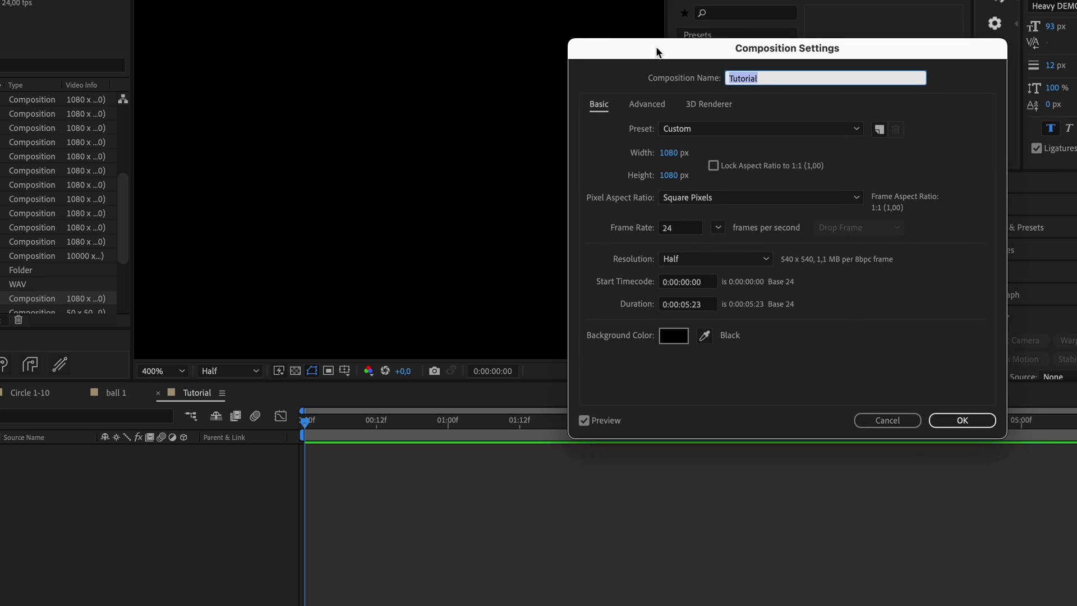
- Add a PROJECT 100 title near the top of the Tutorial composition, styled in white SF Pro Display Heavy Italic
left_click_drag(654, 43, 365, 28)
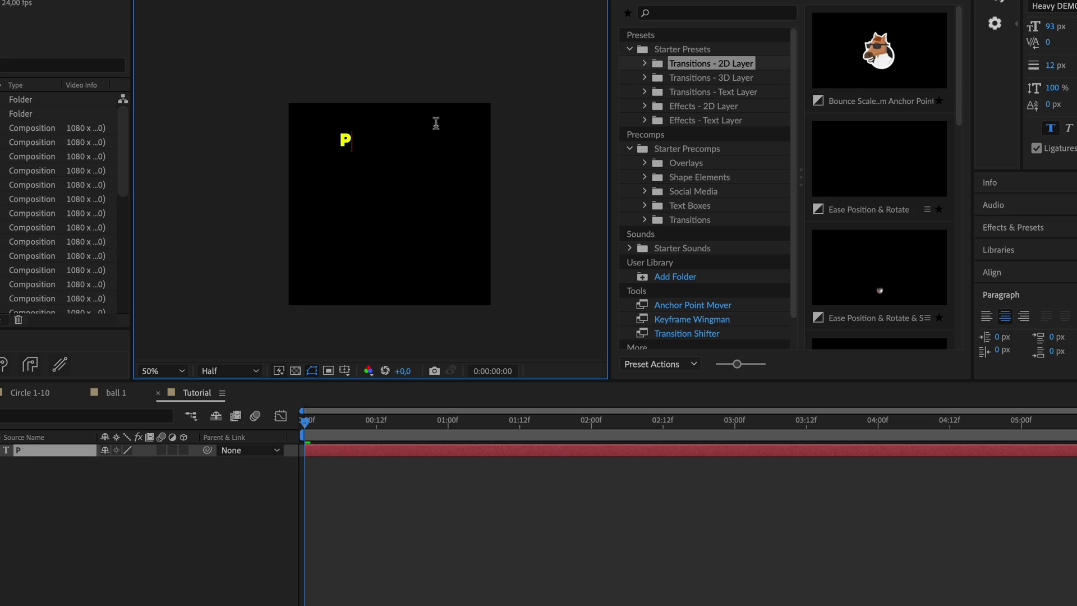
type("ECT 100")
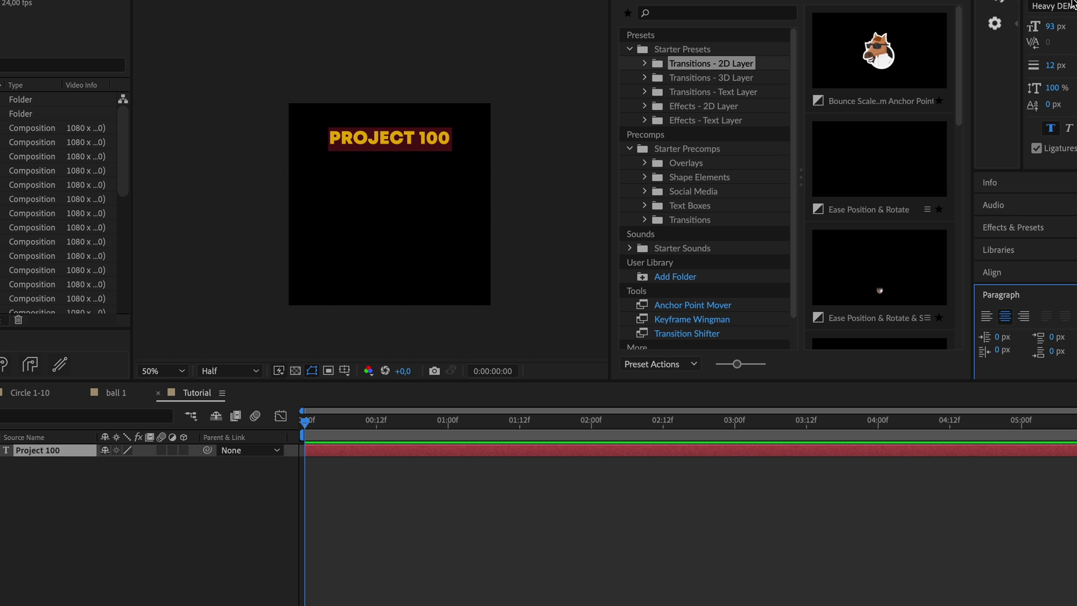
left_click(1075, 1)
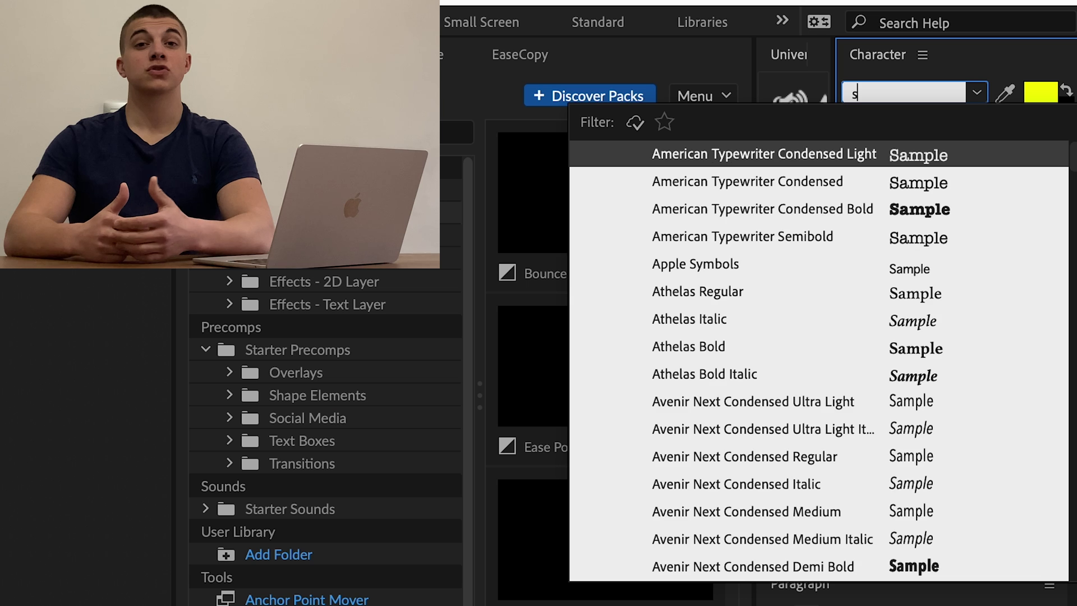
type("sf")
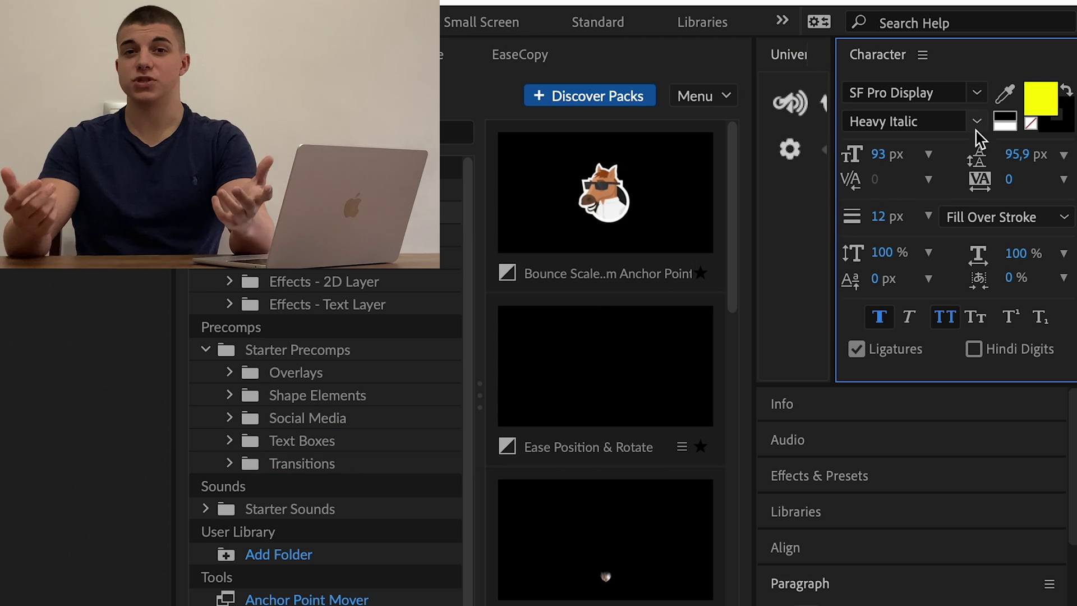
left_click(1054, 119)
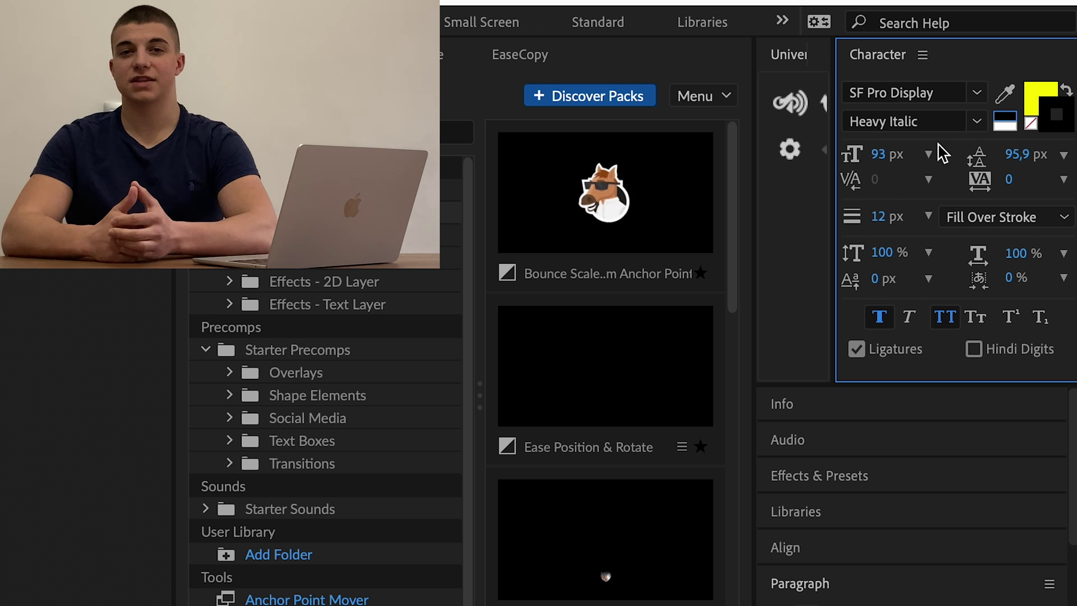
left_click(1009, 125)
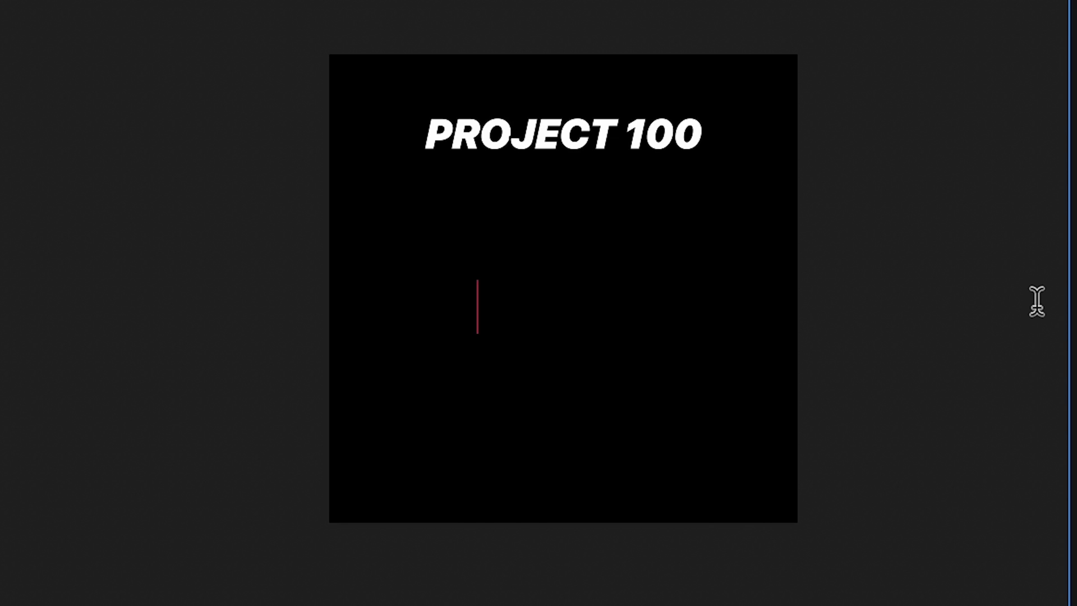
- Add the text THIS IS HOW TO MAKE THE SMALLER TEXT below the title and set its style to Thin Italic
type("THIS IS HOW")
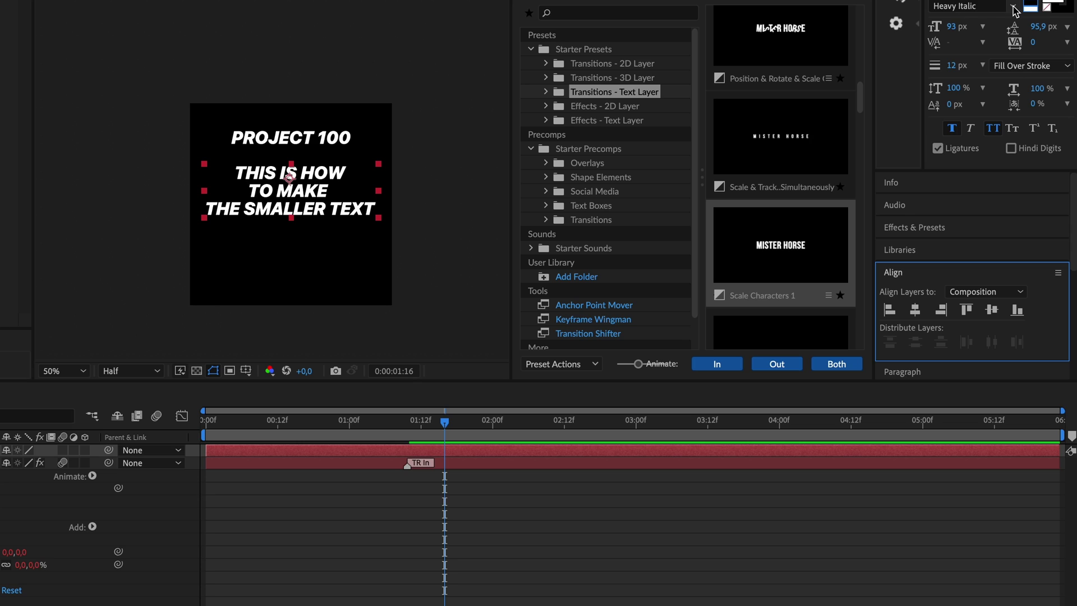
left_click(1014, 10)
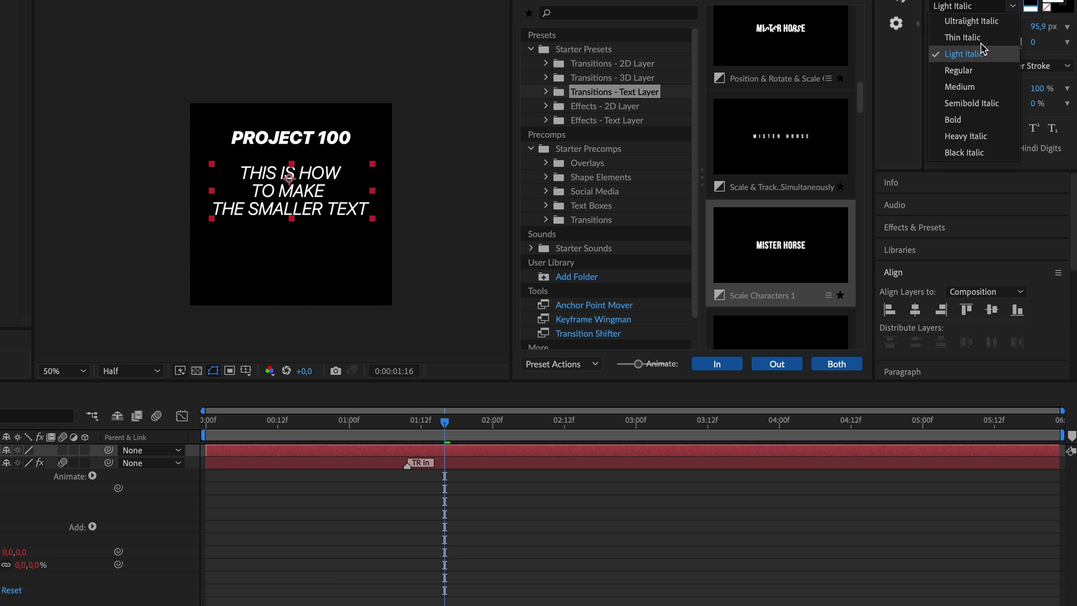
left_click(964, 36)
left_click(723, 465)
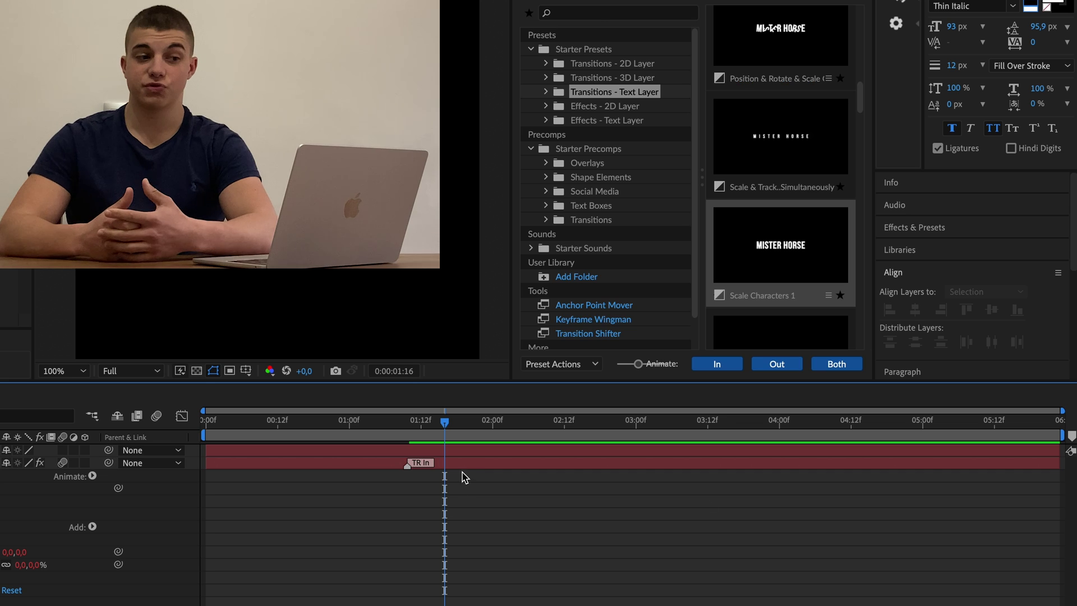
- Shift the smaller text layer to start about 8 frames in and apply the Scale Characters 1 In transition to it
left_click(455, 462)
left_click(326, 450)
left_click_drag(303, 447, 347, 450)
left_click(355, 426)
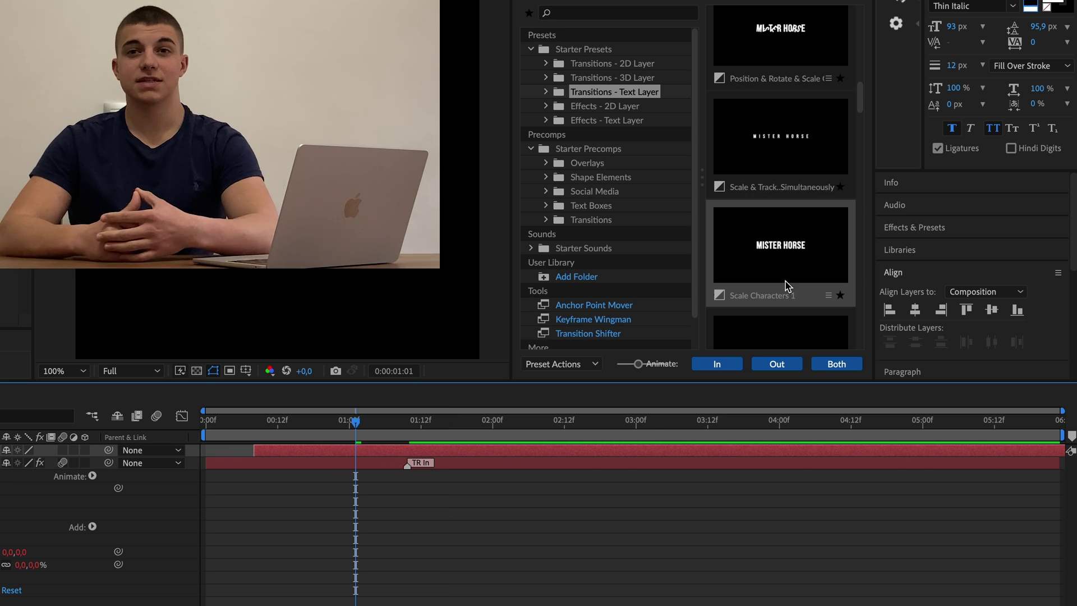
left_click(727, 363)
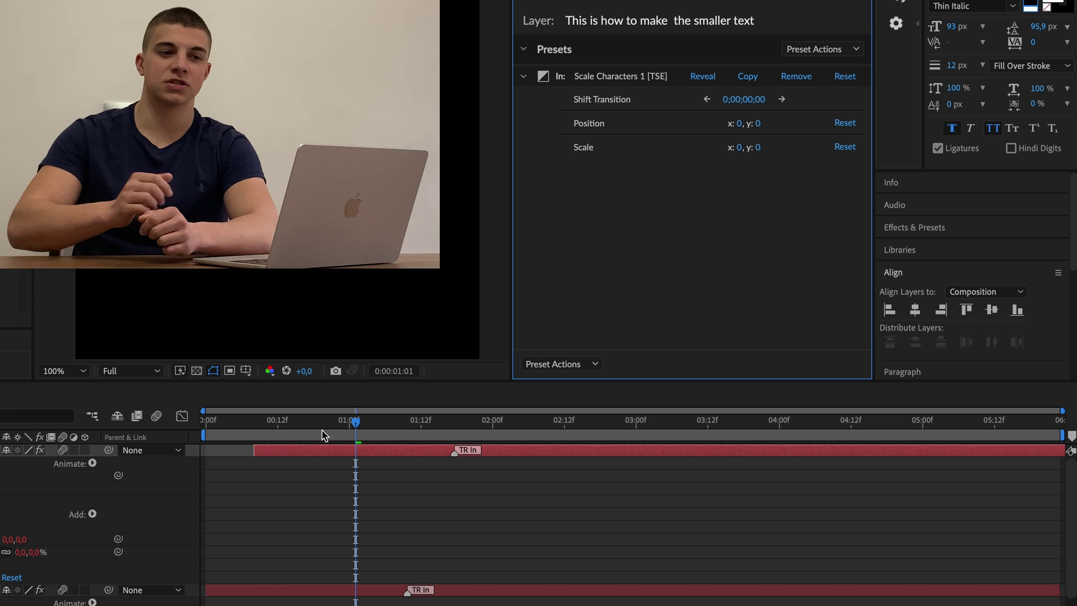
- Play the text intro from the start to check the timing of the two text layers
left_click_drag(321, 435, 211, 435)
left_click(547, 523)
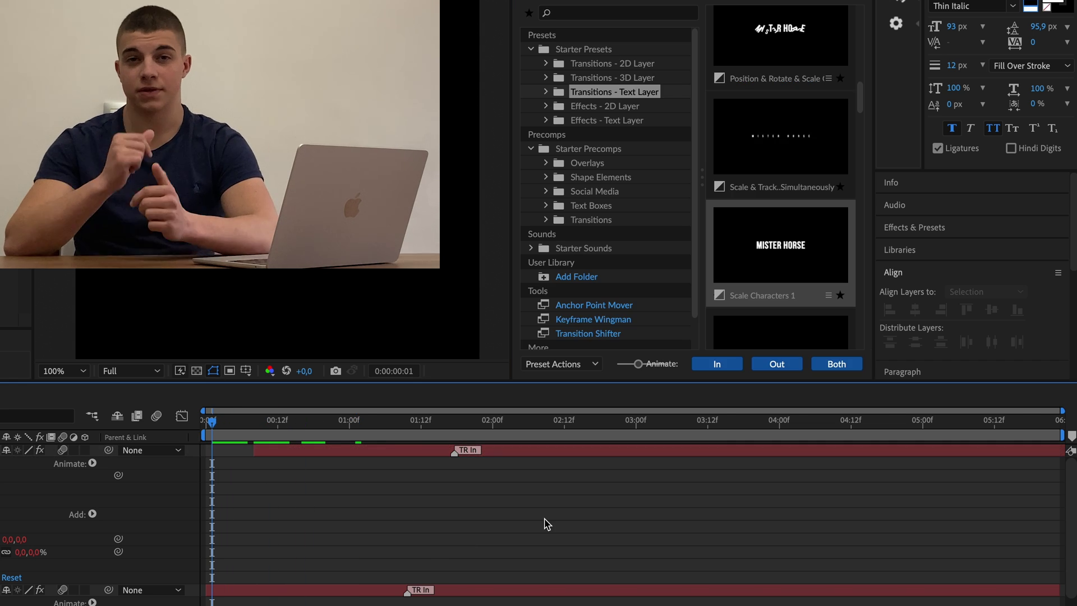
left_click(163, 455)
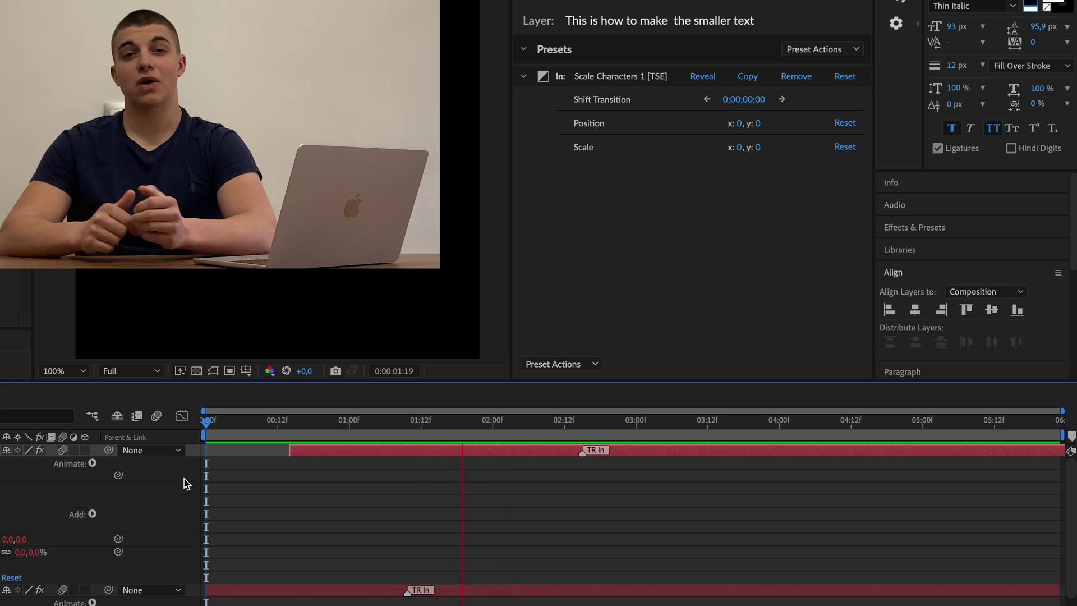
key("space")
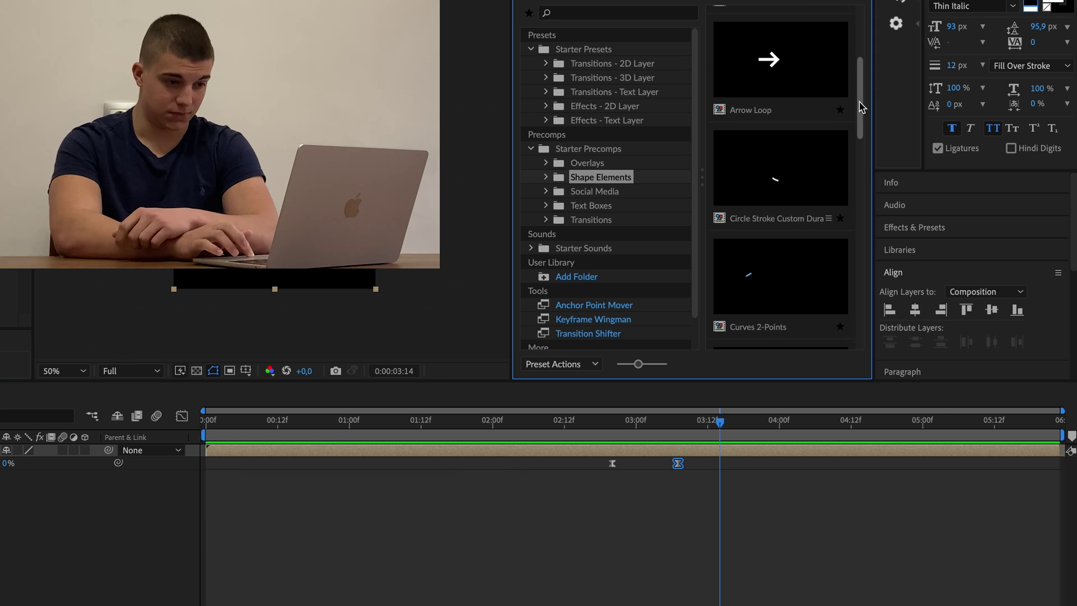
- Add the Circle Stroke shape element with Animate Out off, and scrub through its drawing animation
scroll(779, 123, "down", 2)
mouse_move(779, 118)
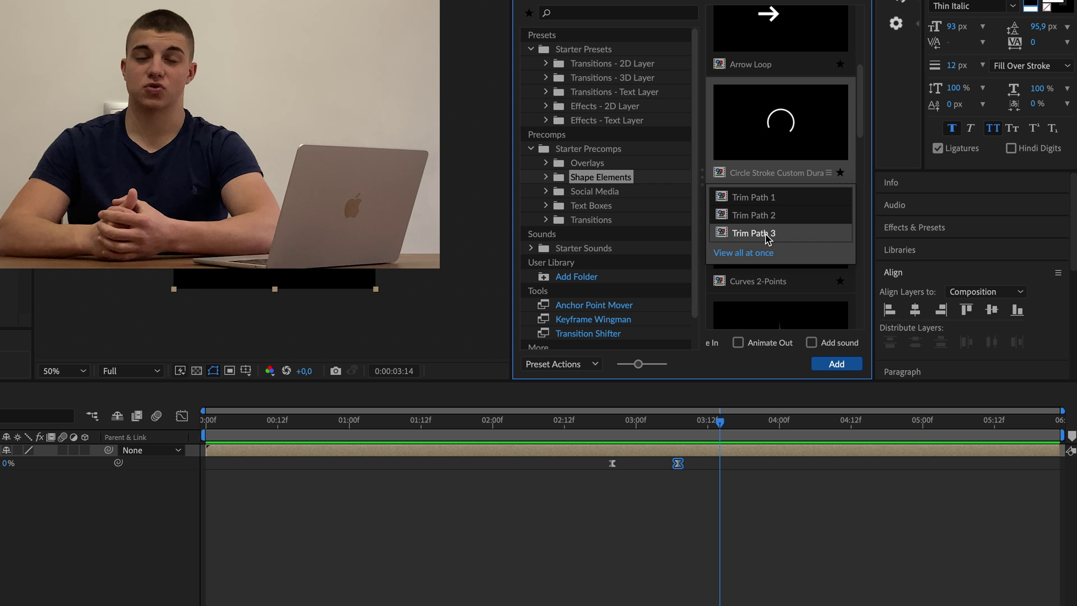
left_click(738, 343)
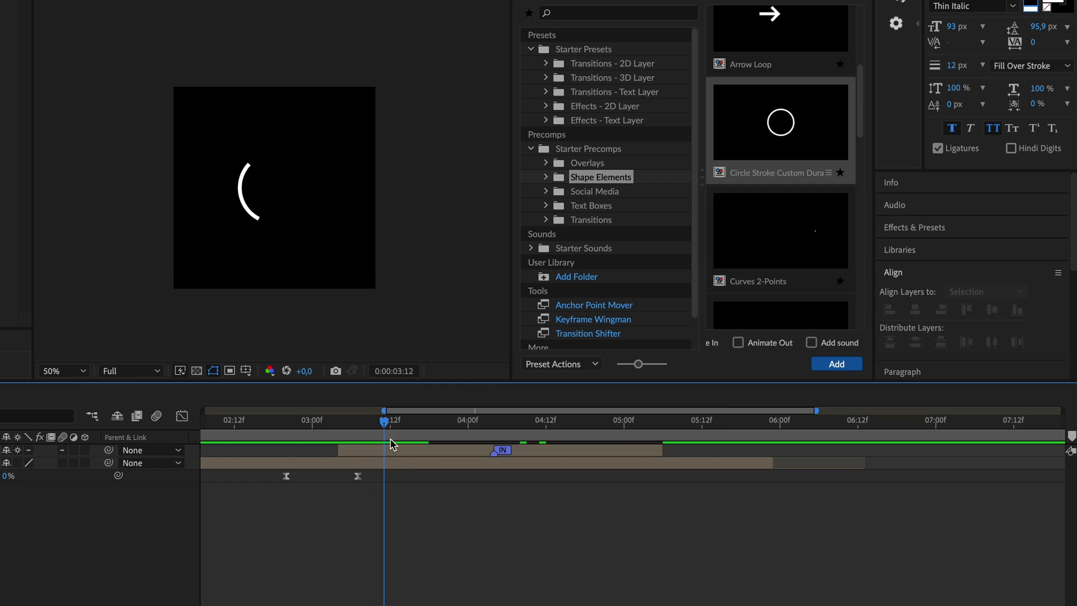
left_click_drag(390, 444, 494, 446)
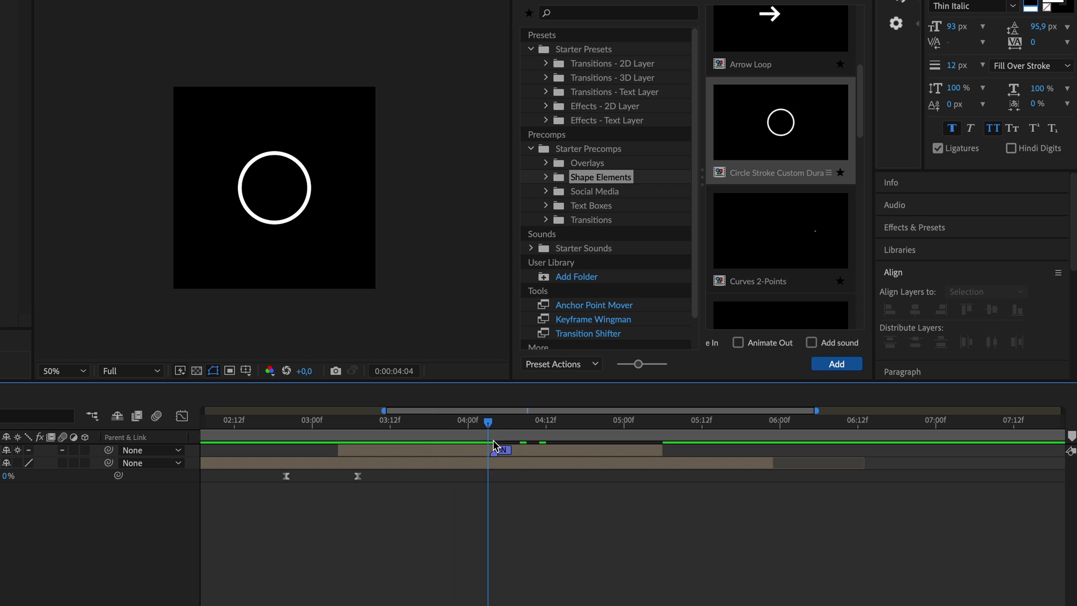
- Set the circle stroke layer's rotation to 90° so its gap sits at the top of the ring
left_click(433, 450)
left_click_drag(371, 427, 482, 442)
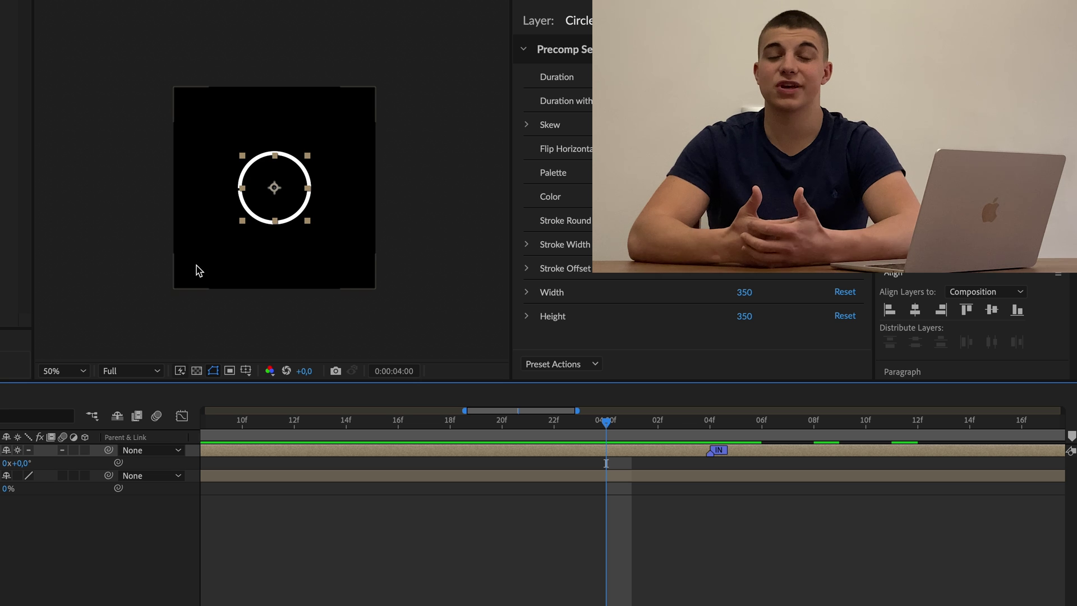
scroll(238, 158, "up", 4)
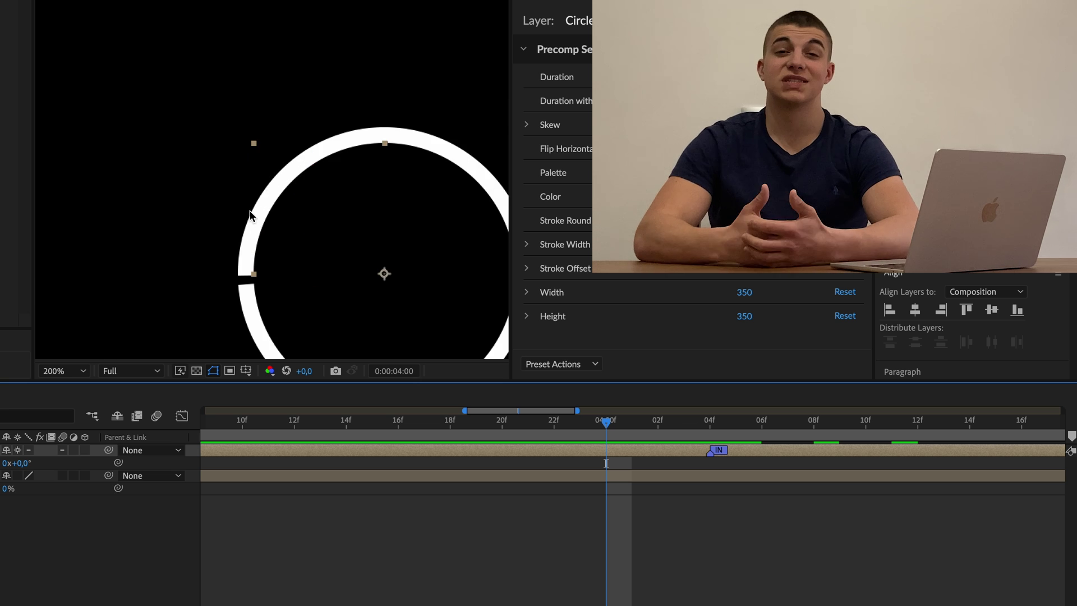
left_click_drag(376, 311, 298, 217)
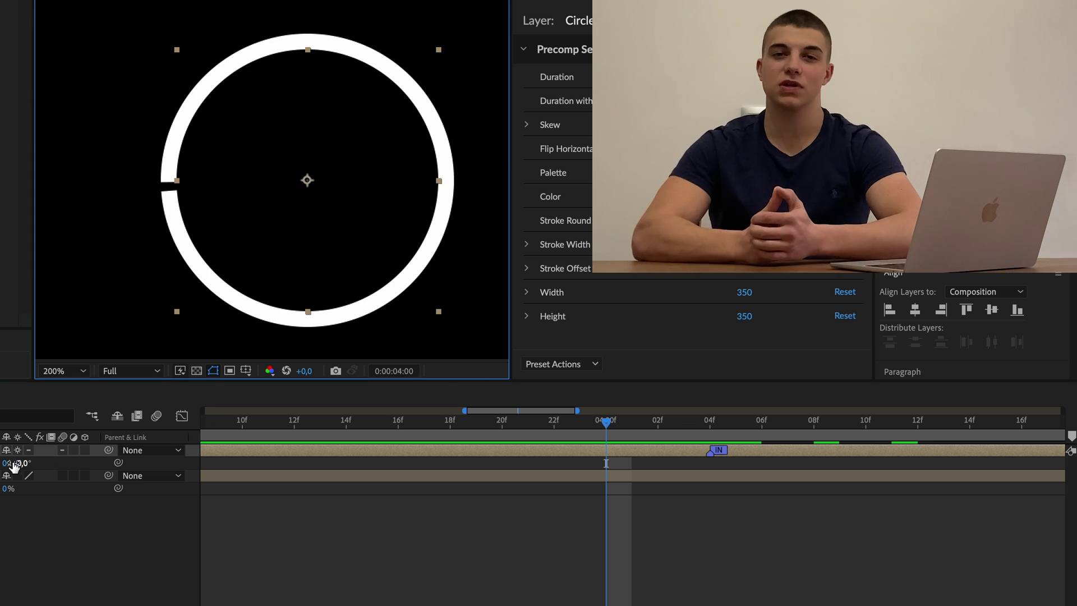
left_click_drag(14, 466, 80, 452)
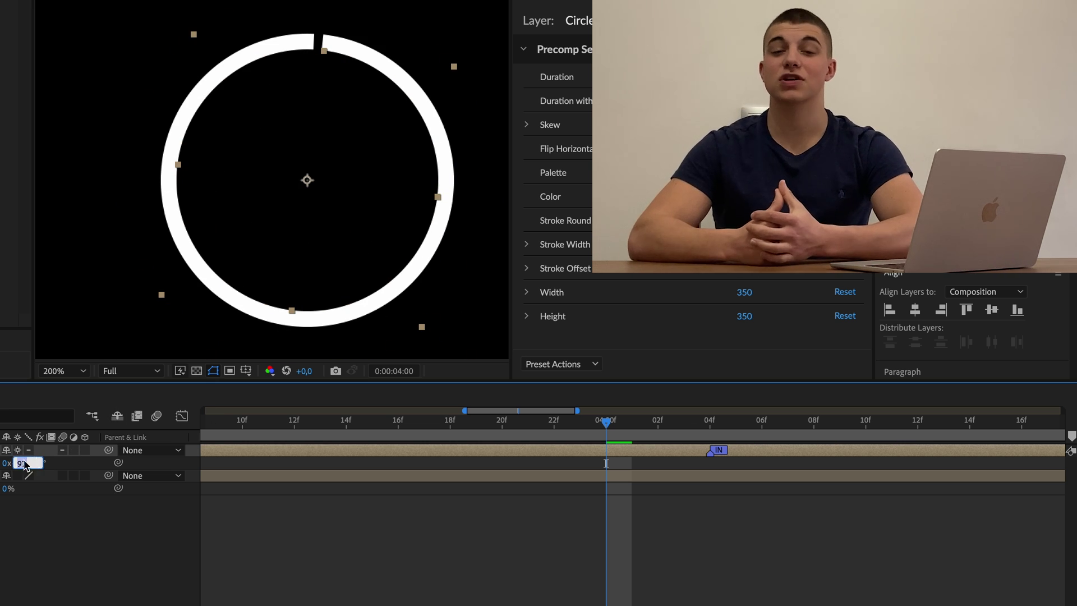
type("90")
key("Return")
left_click(505, 519)
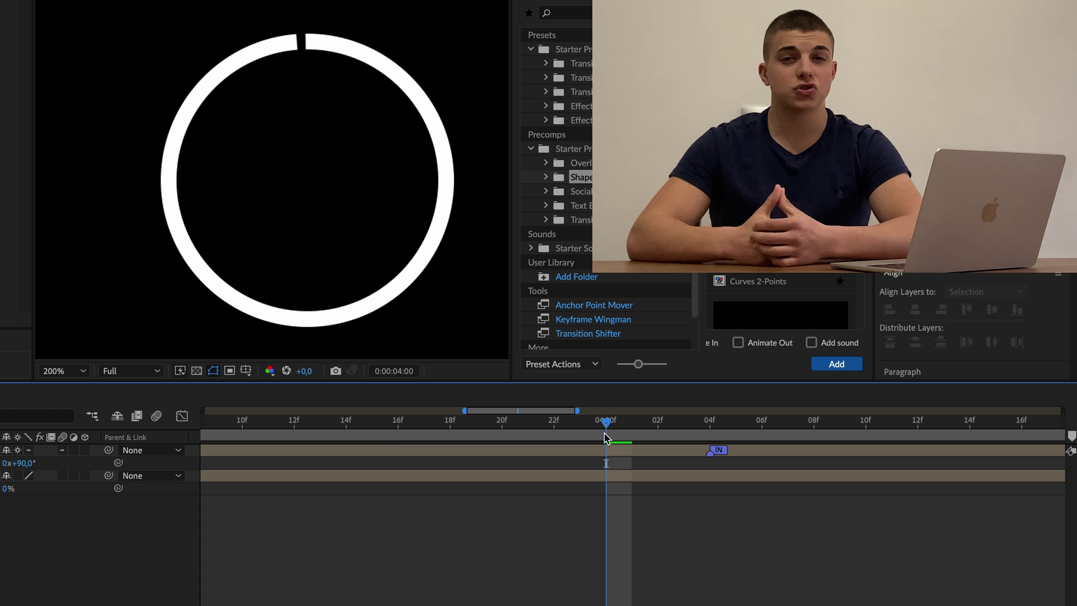
- Keyframe the circle stroke's rotation at 0:00:03:20 and at 0:00:03:08, with 180° at the earlier keyframe
left_click_drag(595, 419, 488, 440)
left_click_drag(416, 538, 793, 538)
left_click_drag(595, 427, 514, 427)
mouse_move(580, 426)
left_mouse_down()
mouse_move(598, 430)
mouse_move(571, 437)
left_mouse_up()
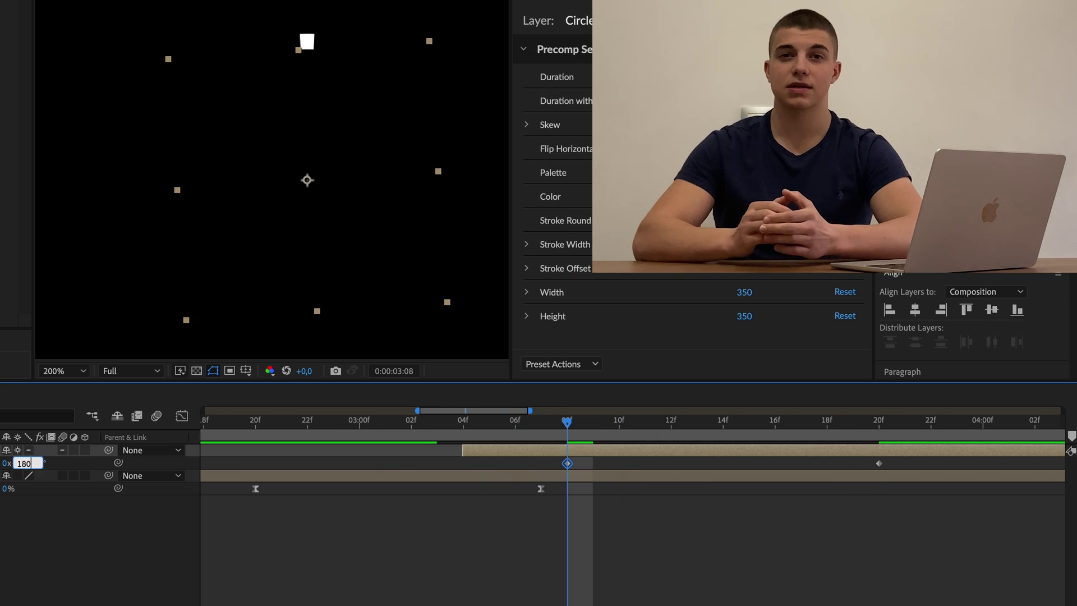
key("Return")
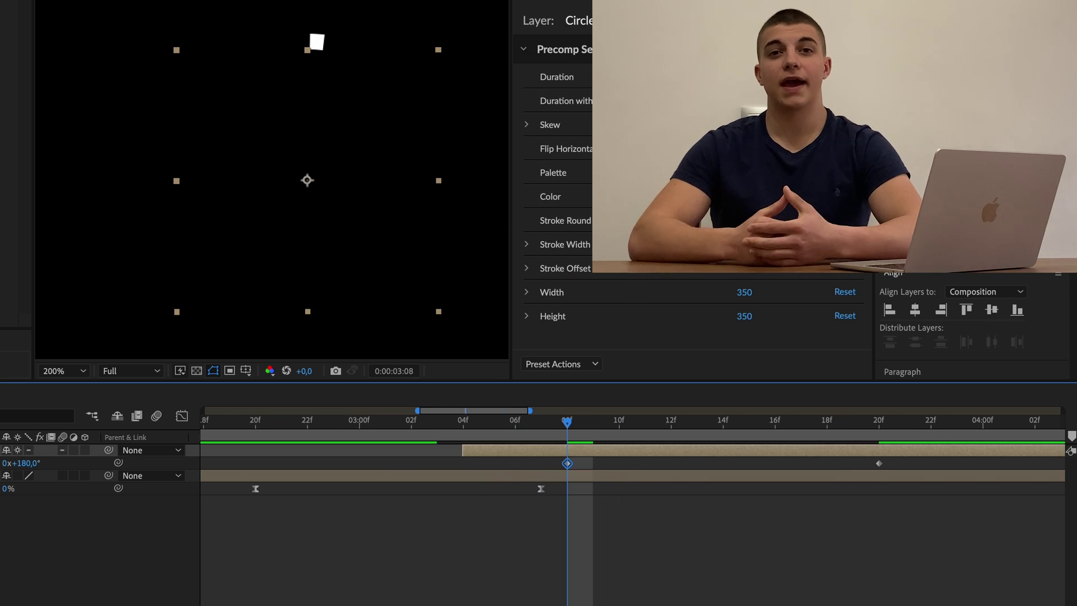
left_click(496, 545)
- Move the circle stroke's middle rotation keyframe to 0:00:03:14 and play back the animation
scroll(482, 562, "down", 3)
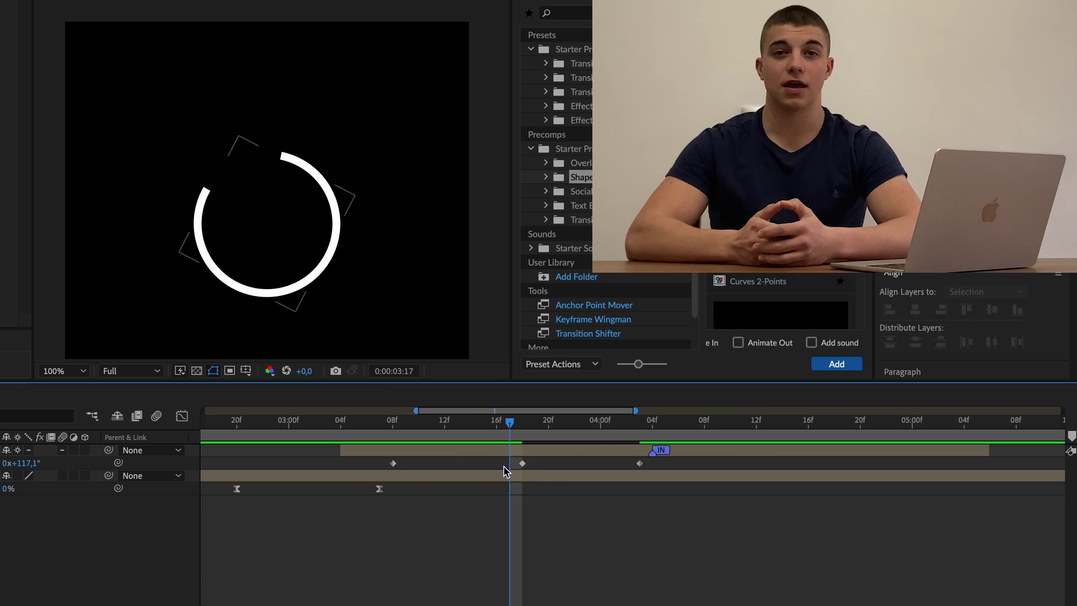
left_click(470, 463)
left_click_drag(505, 426, 372, 432)
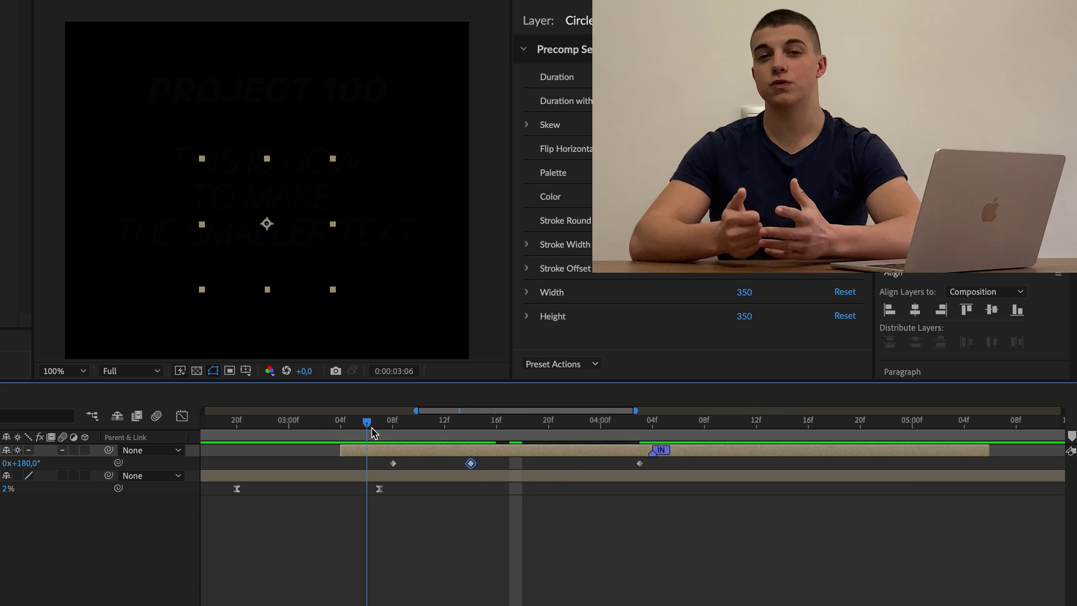
key("space")
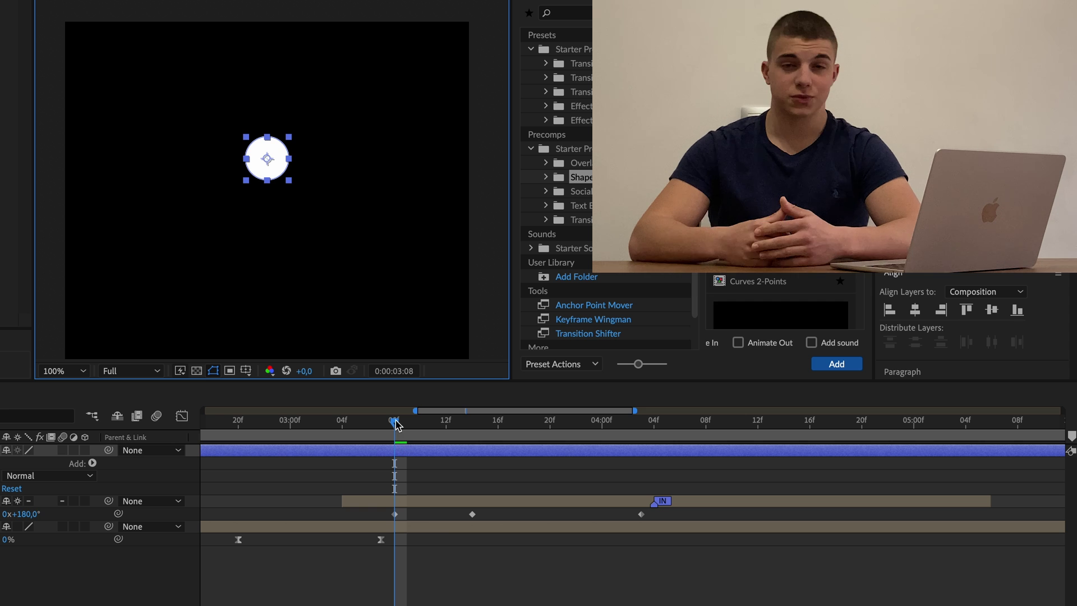
- Preview the white ball together with the circle stroke animation
left_click(457, 548)
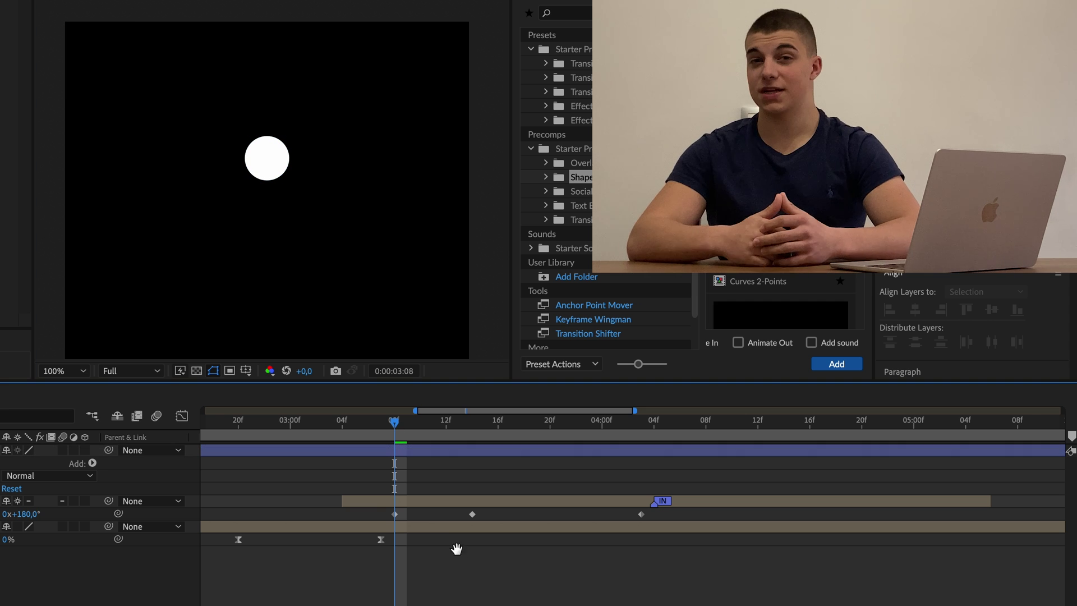
key("space")
key("space")
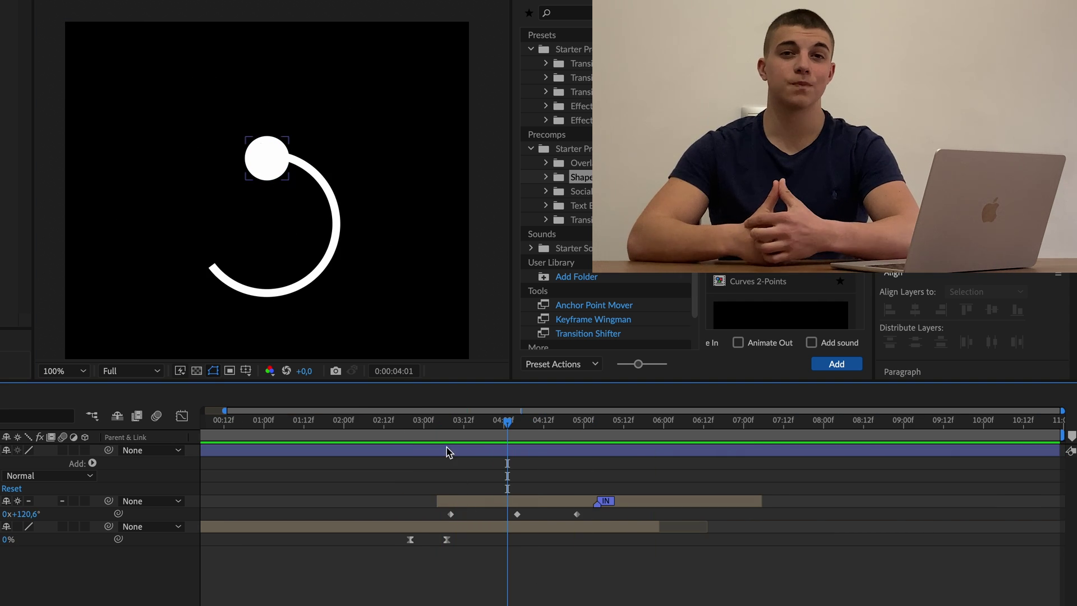
- Split the ball layer at 0:00:03:07, delete the earlier part and pull the remaining layer's start slightly earlier
left_click(447, 452)
left_click(448, 426)
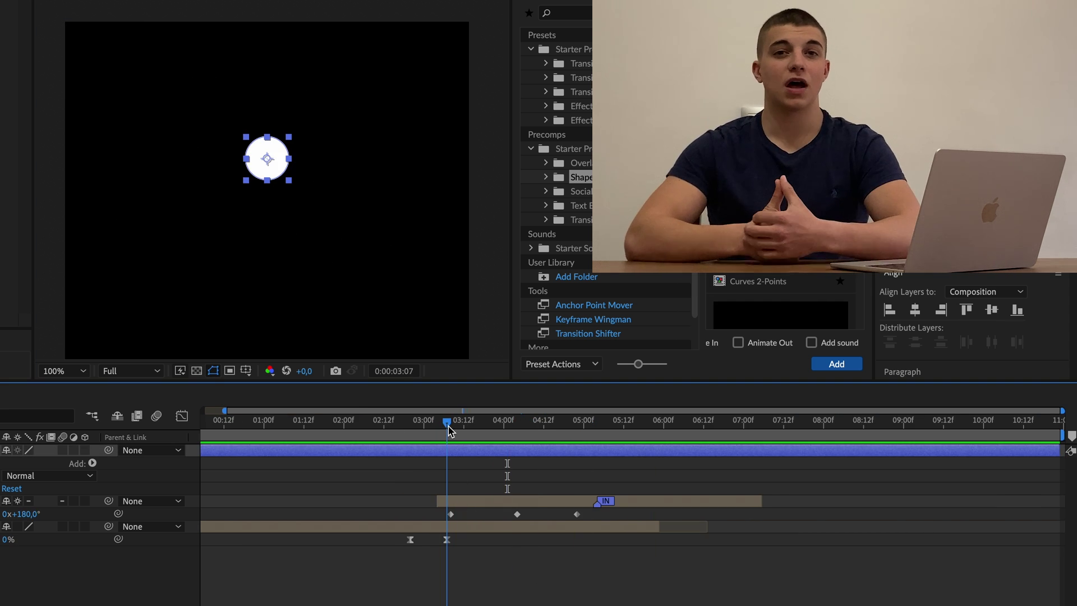
key("super+shift+d")
left_click(431, 463)
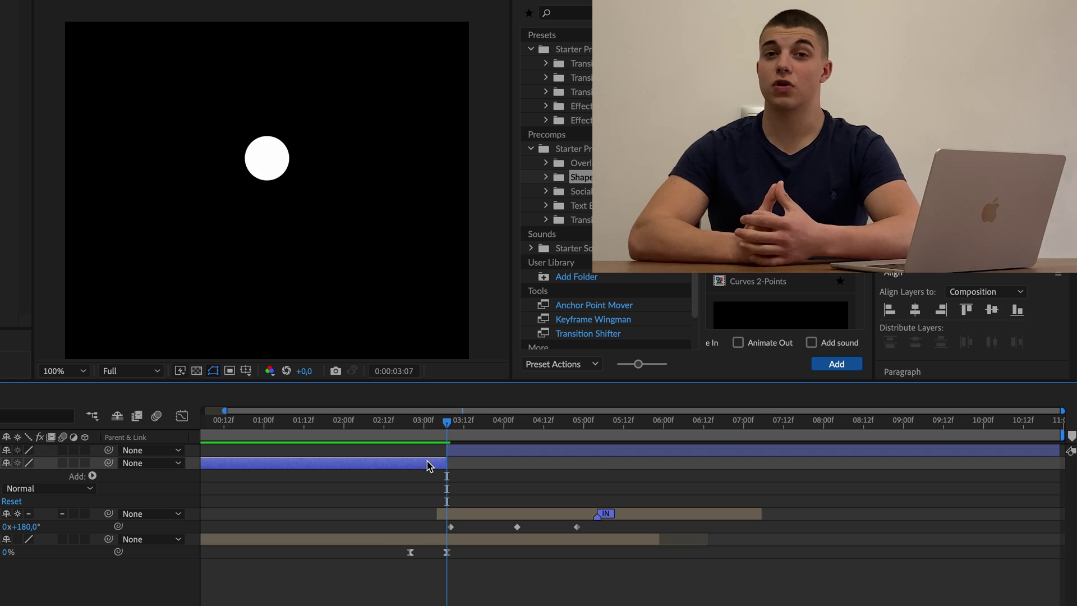
key("Delete")
left_click_drag(447, 448, 440, 448)
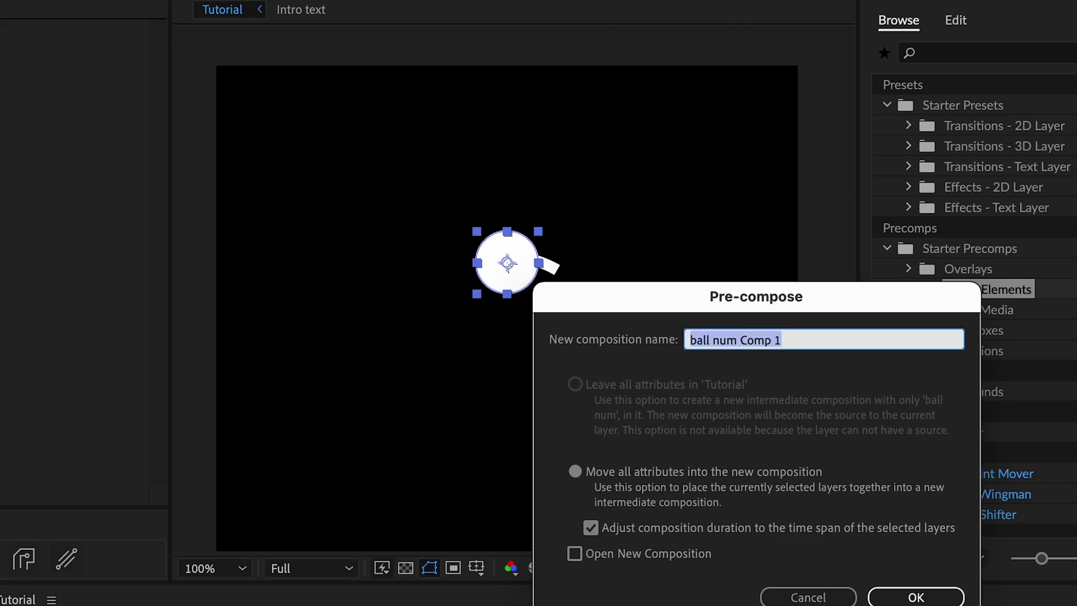
- Pre-compose the ball layer into a new composition named ball num
type("ball ")
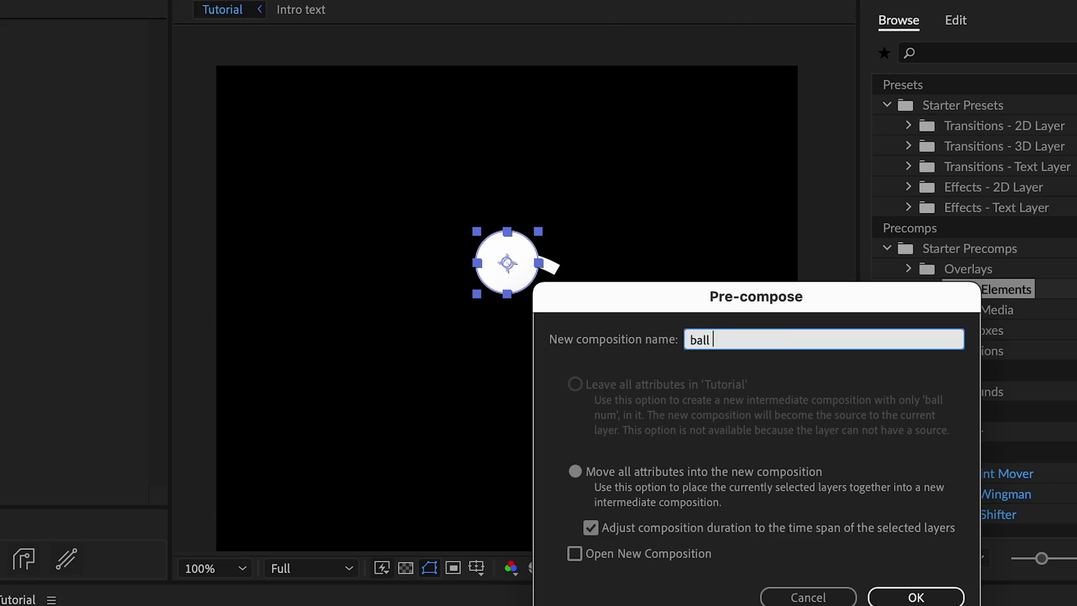
type("num")
key("Return")
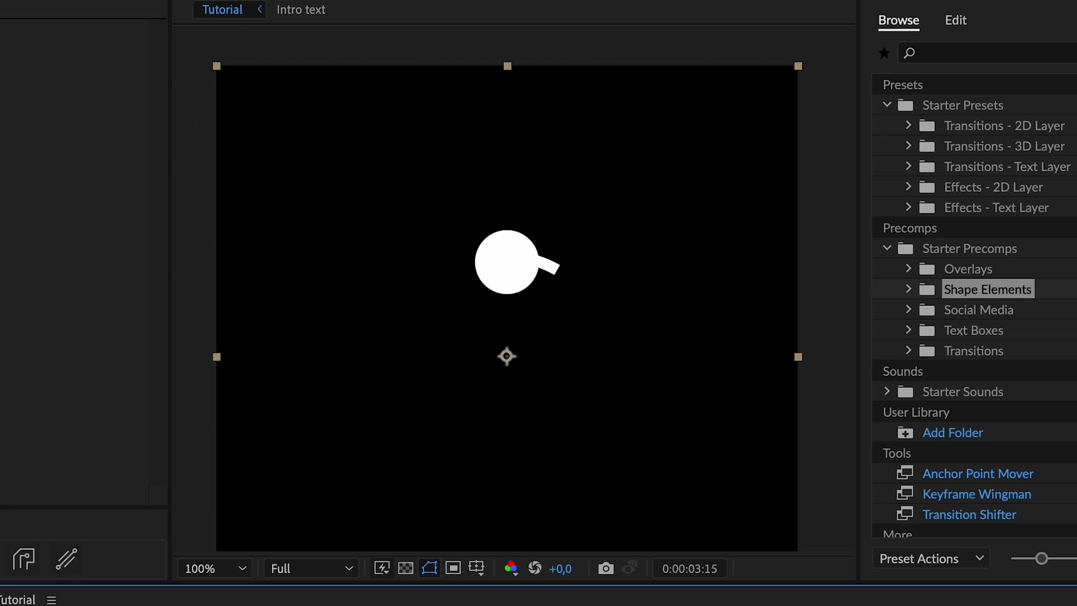
- Open the ball num composition, add a black text "1" and centre it on the white ball
double_click(507, 262)
left_click(499, 194)
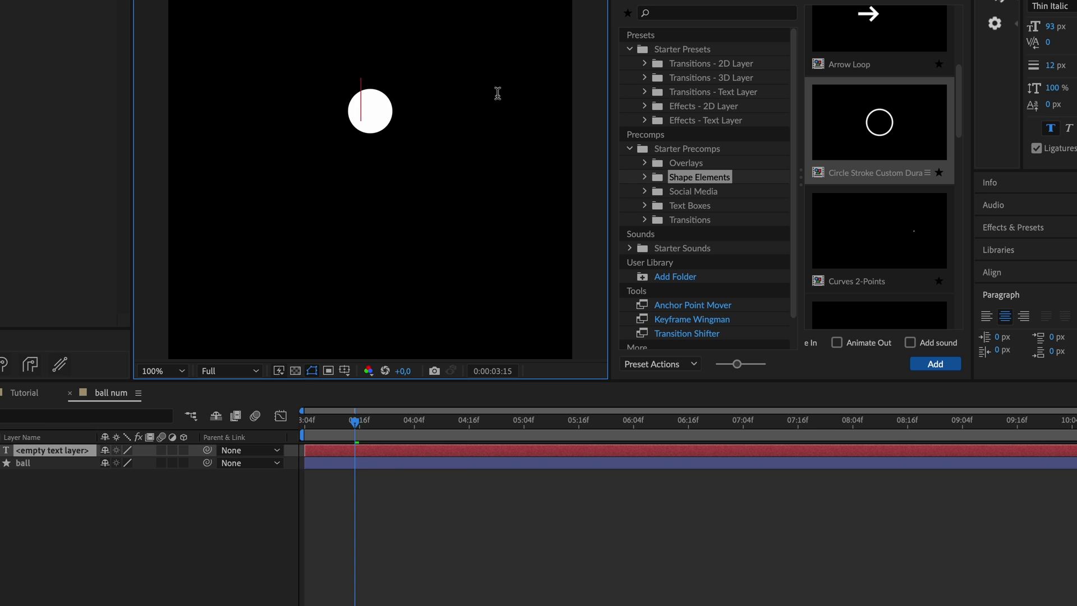
left_click(1074, 3)
left_click(619, 486)
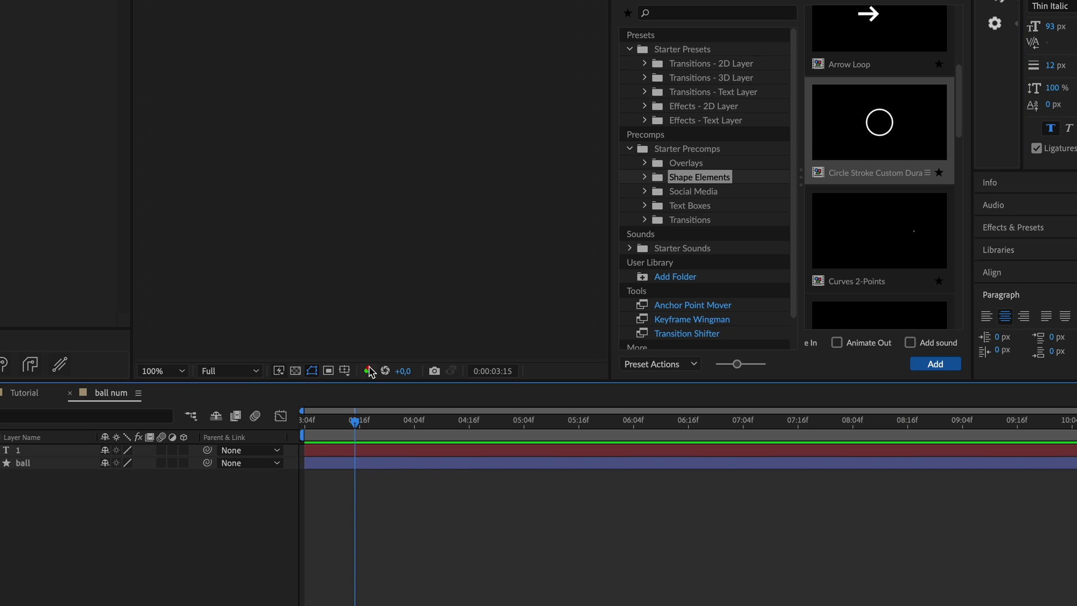
left_click(366, 95)
left_click(109, 1)
left_click(160, 2)
left_click_drag(367, 96, 372, 109)
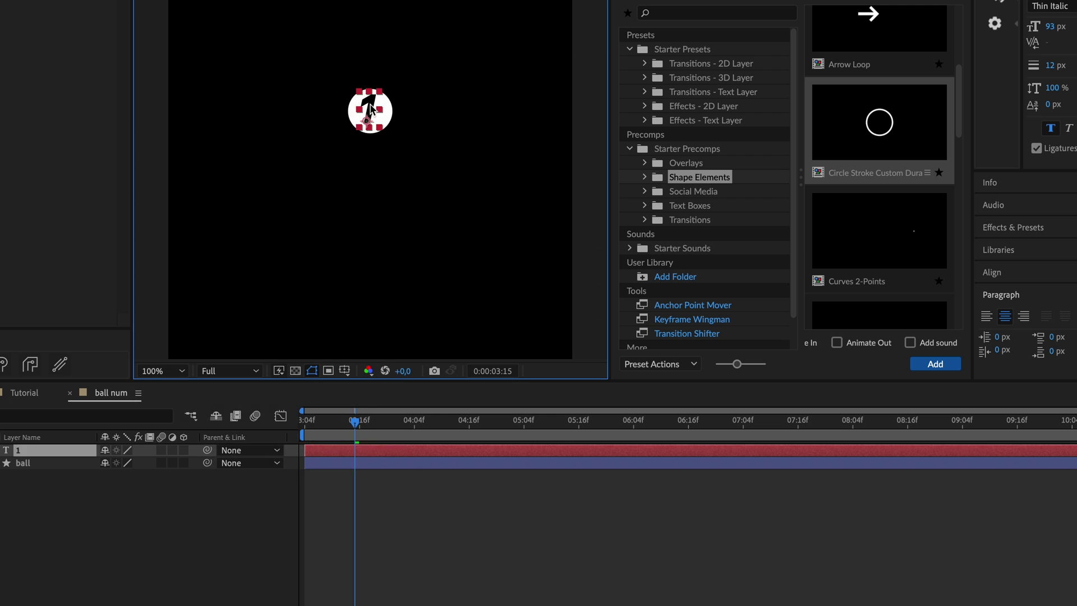
left_click(160, 1)
- Apply the Bounce Scale From Anchor Point in-transition to the "1" text layer at its start and play it
mouse_move(306, 96)
left_click(489, 277)
scroll(378, 111, "up", 2)
key("super+Home")
left_click(493, 487)
key("Home")
left_click(315, 452)
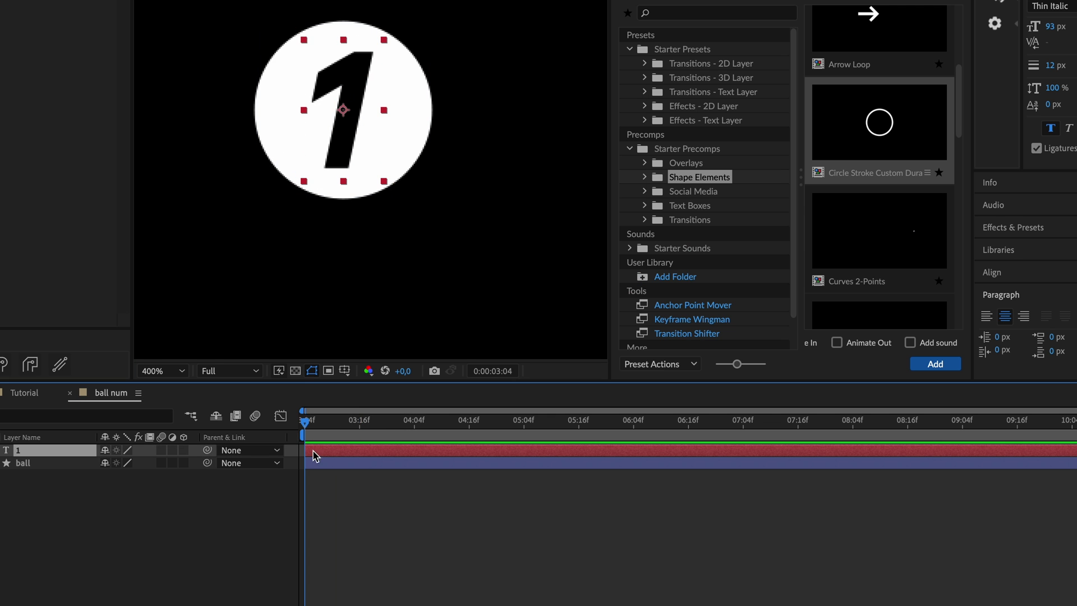
left_click(723, 63)
left_click(831, 49)
key("space")
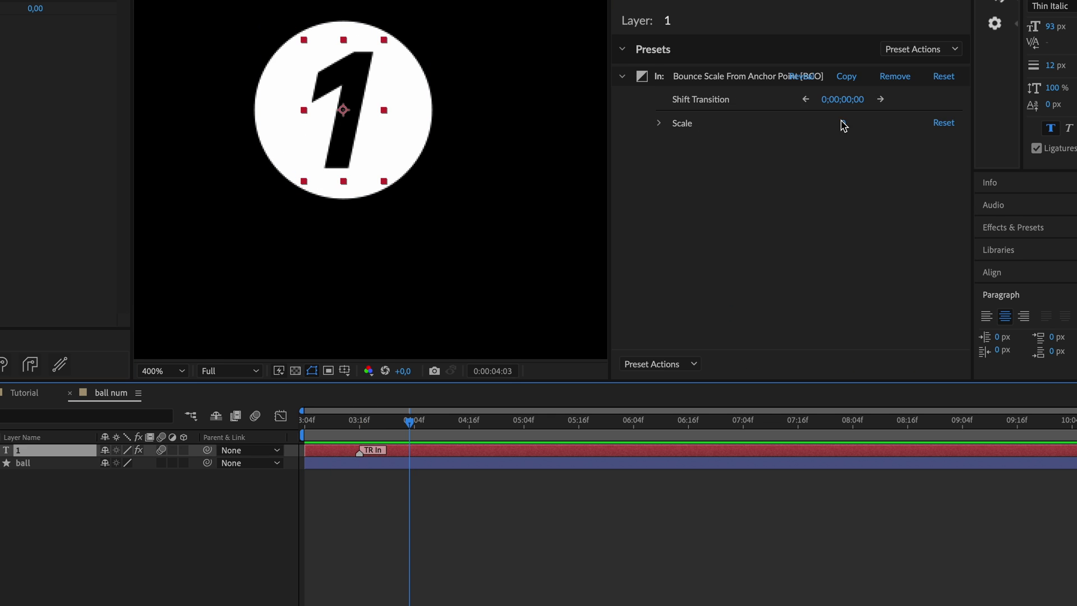
- Replay the number's scale animation from the start of the ball num composition
scroll(895, 278, "down", 1)
left_click(353, 121)
left_click(370, 505)
left_click_drag(391, 423, 305, 426)
key("space")
key("space")
- Apply the Overshoot Scale From Anchor Point in-transition to the ball and preview it in the Tutorial composition
scroll(384, 203, "down", 1)
scroll(922, 202, "down", 1)
left_click(926, 193)
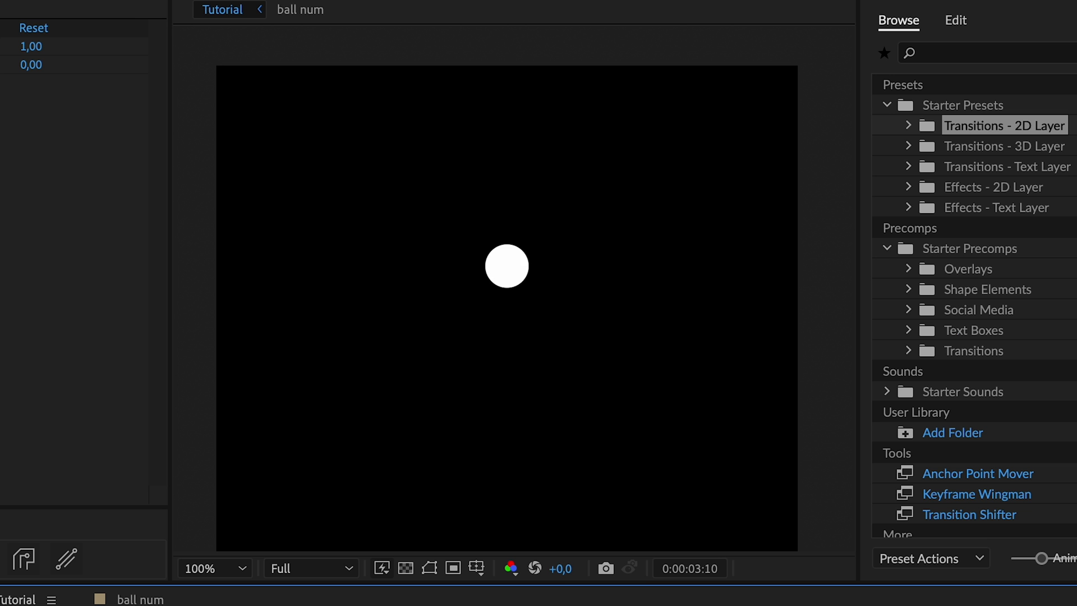
key("space")
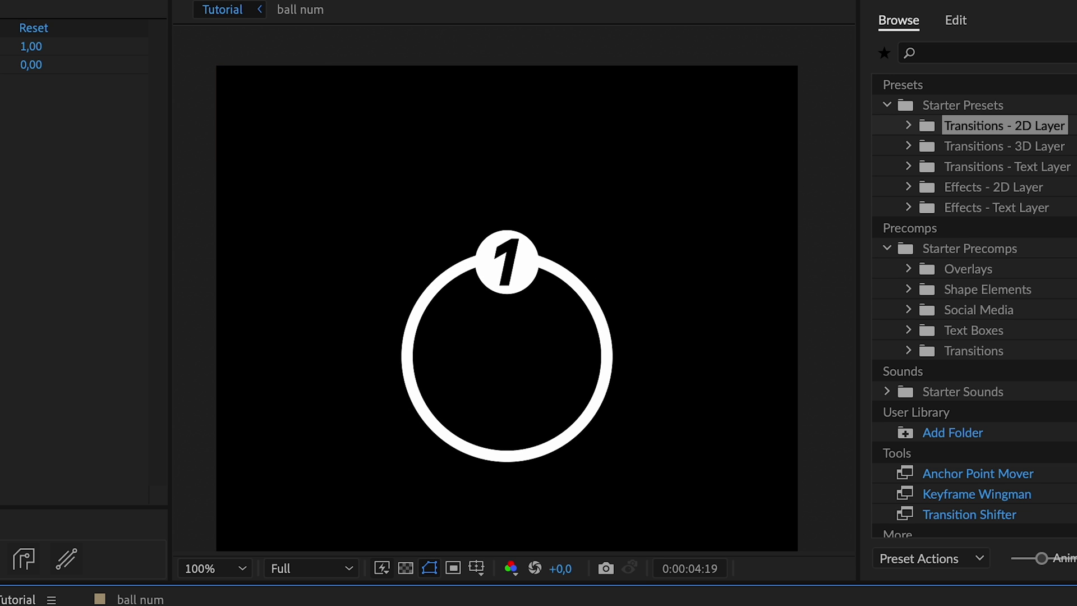
left_click(507, 275)
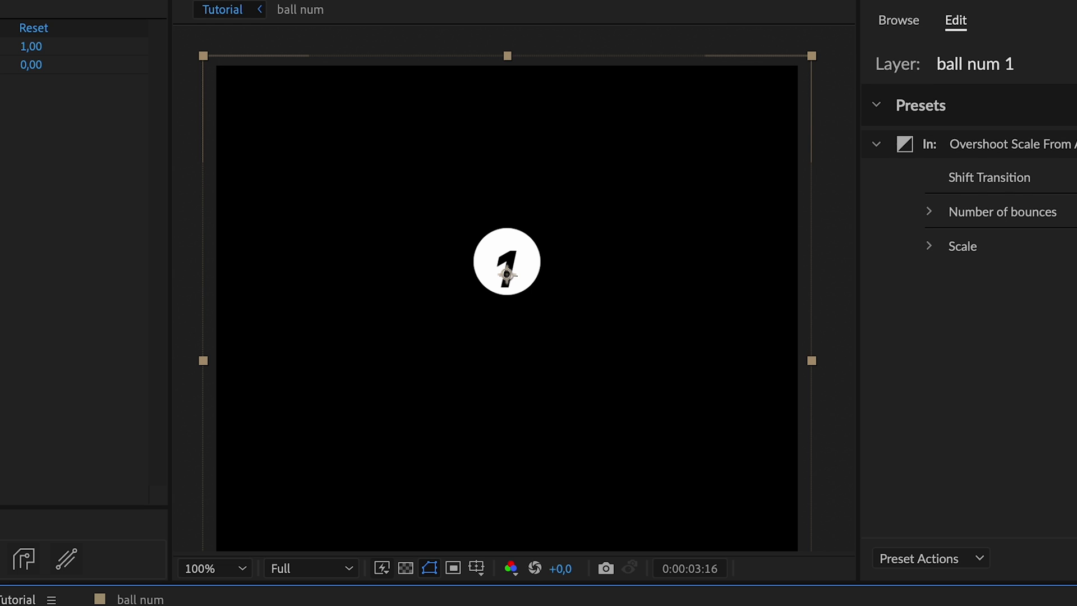
left_click(834, 392)
left_click(507, 275)
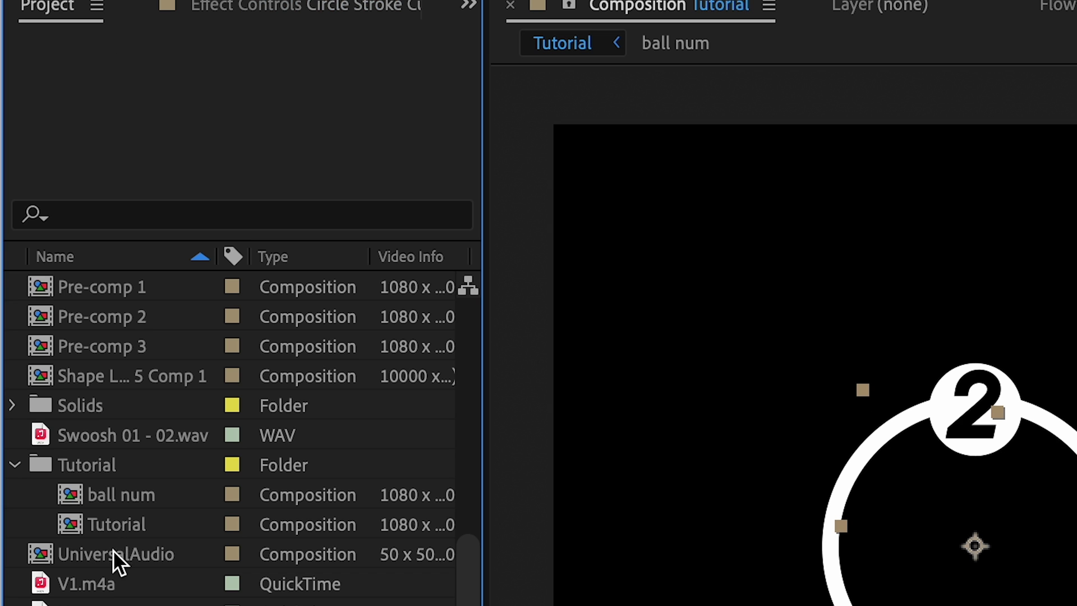
- Duplicate the ball num composition three times within the project's Tutorial folder
left_click(113, 549)
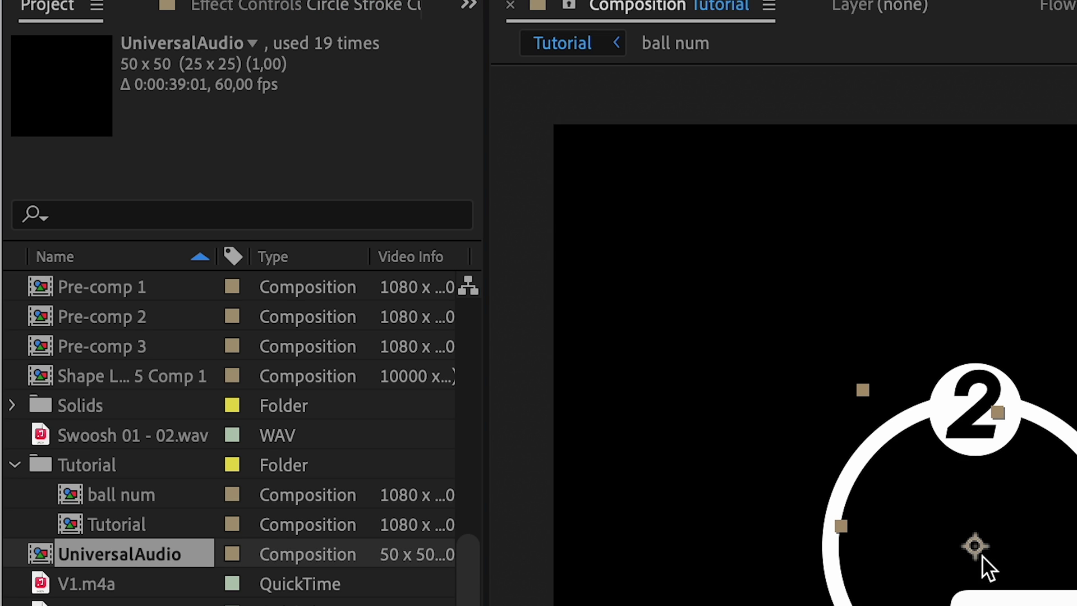
right_click(117, 492)
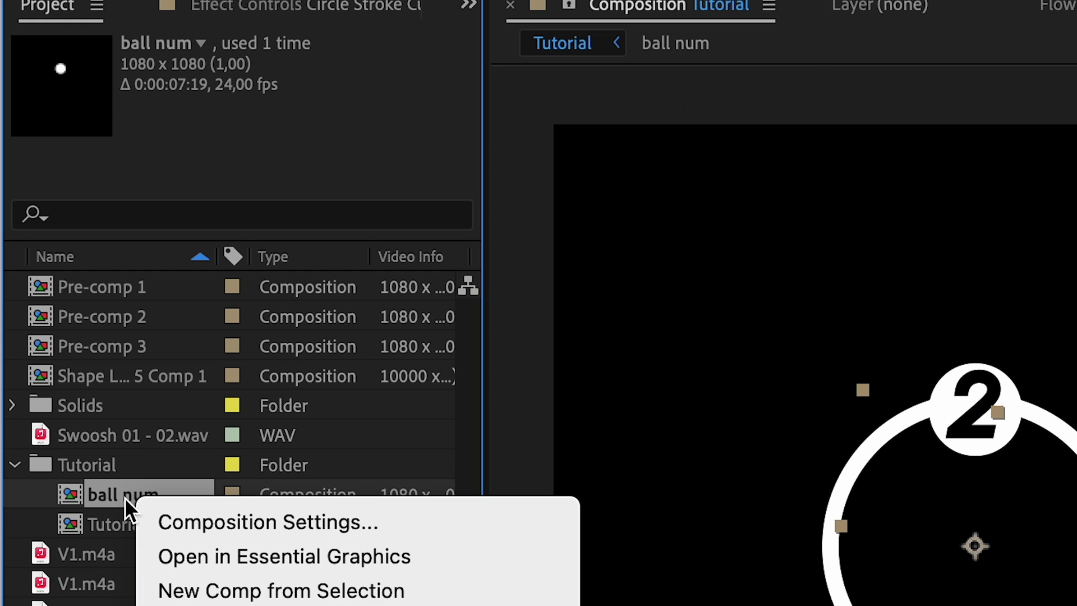
left_click(252, 517)
key("ctrl+d")
key("ctrl+d")
key("ctrl+d")
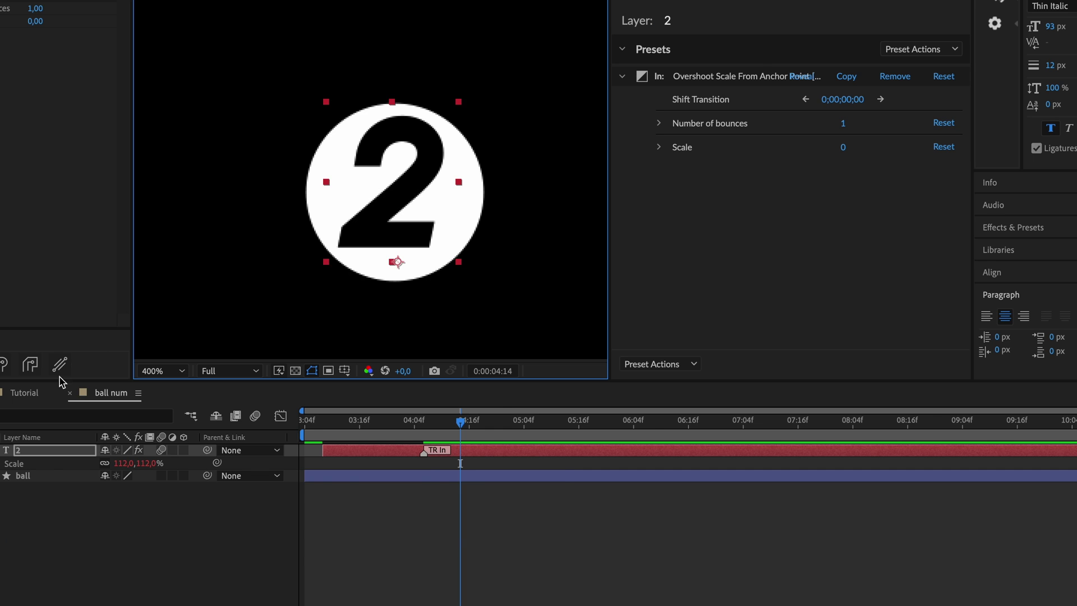
- Try to start ball num 2 later in Tutorial and place duplicate balls at the circle's right and left, undoing both placements
left_click(20, 395)
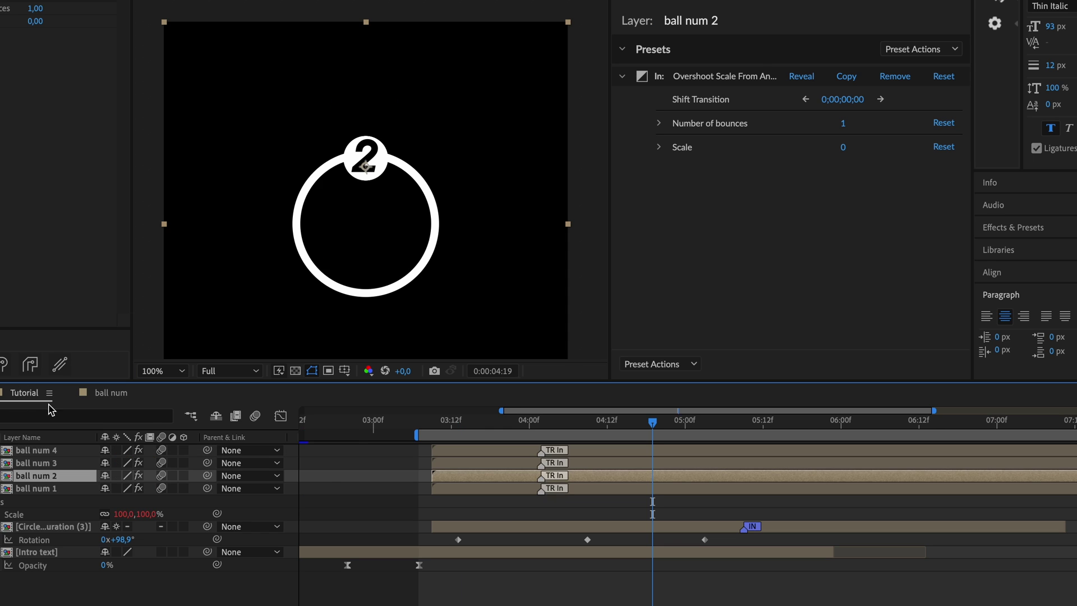
left_click_drag(574, 479, 640, 474)
left_click_drag(363, 163, 431, 223)
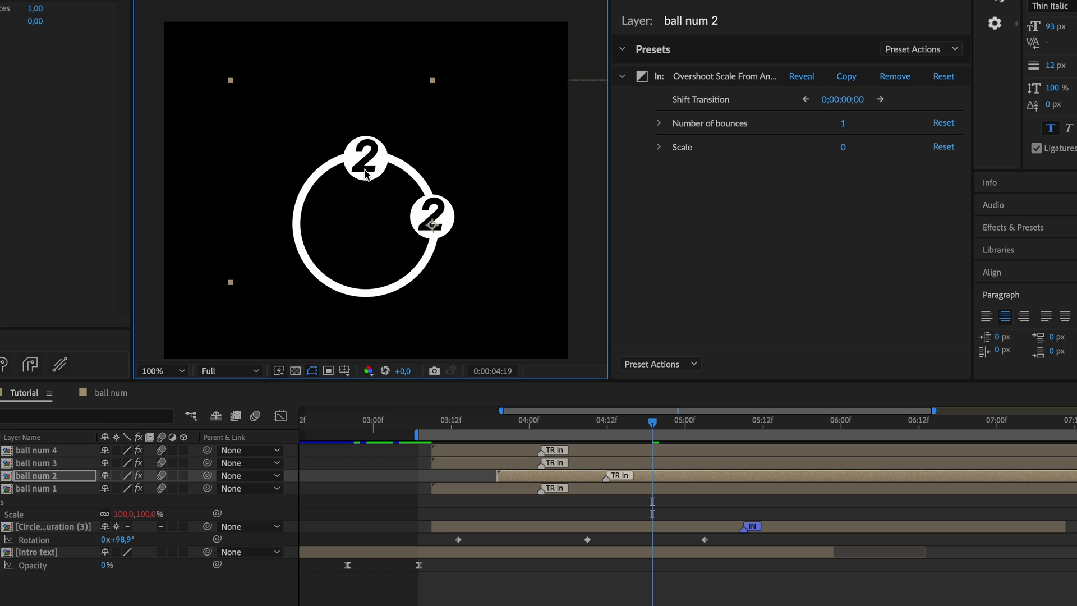
left_click(488, 461)
left_click_drag(364, 160, 316, 210)
key("ctrl+z")
key("ctrl+z")
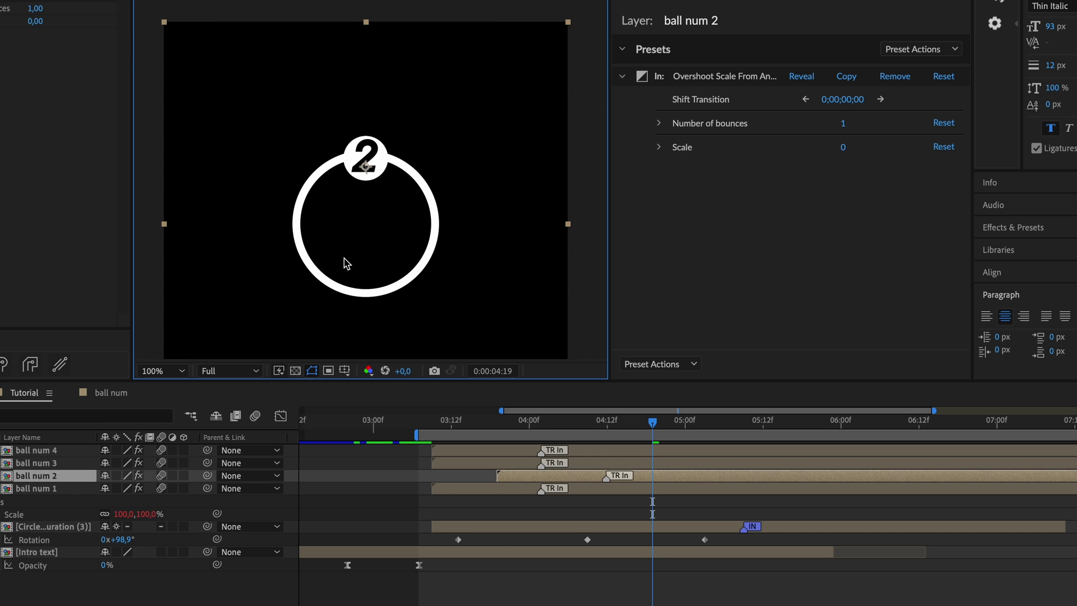
- Shift the ball num 2 layer earlier in the Tutorial timeline
left_click(56, 488)
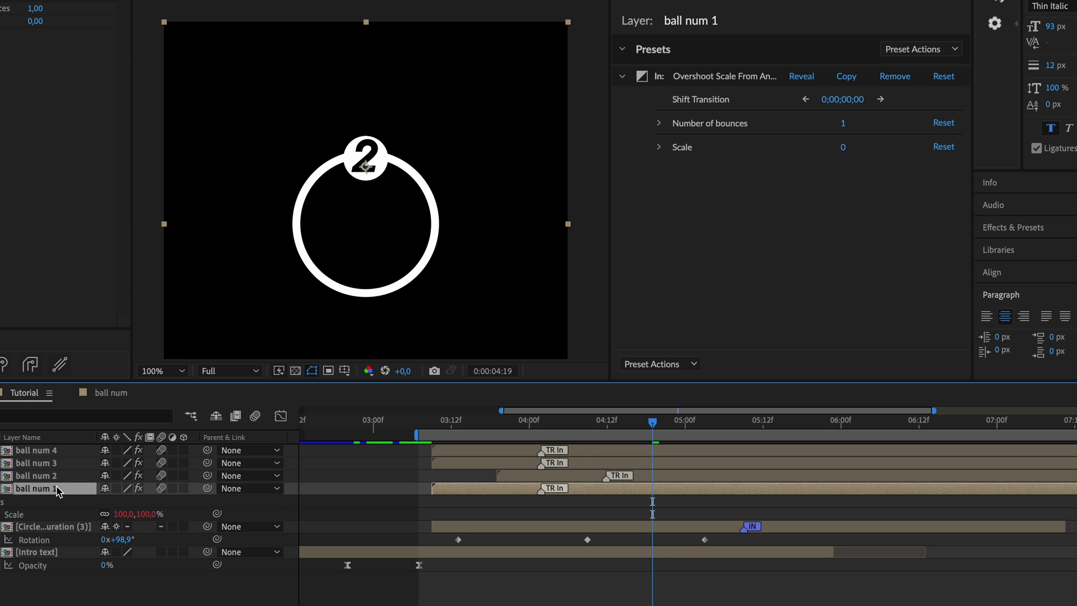
left_click(563, 475)
left_click_drag(561, 476, 496, 476)
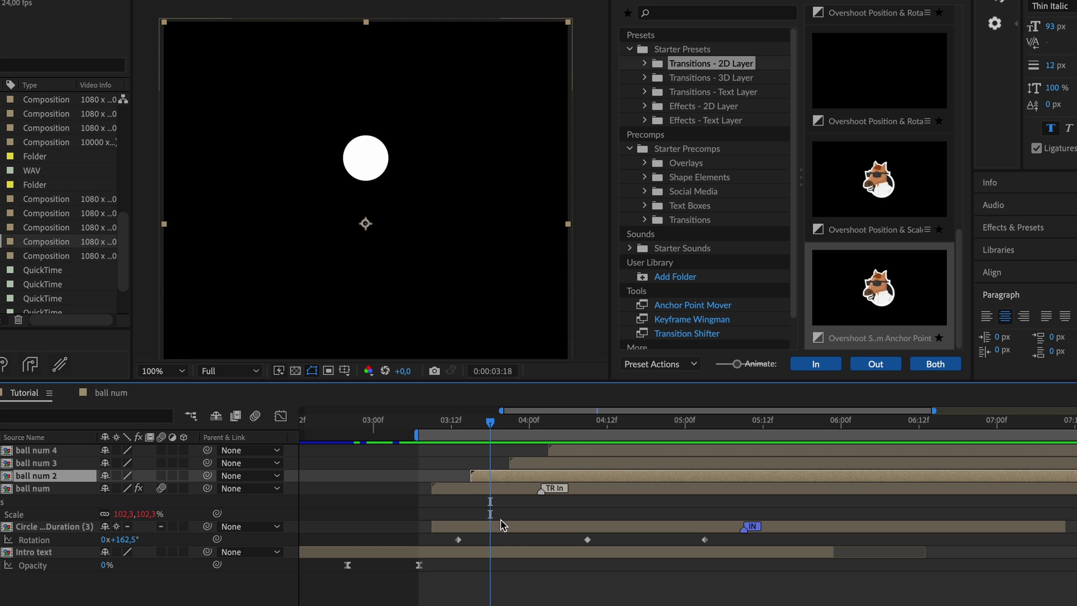
- Open the first ball's ball num composition from the Tutorial timeline
left_click(503, 526)
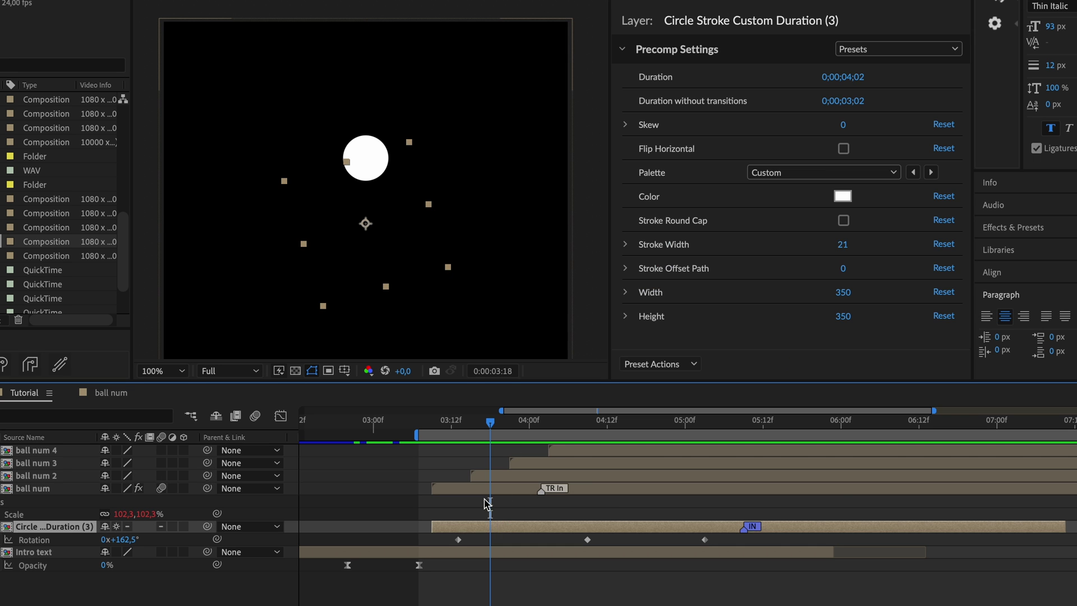
double_click(486, 488)
double_click(388, 232)
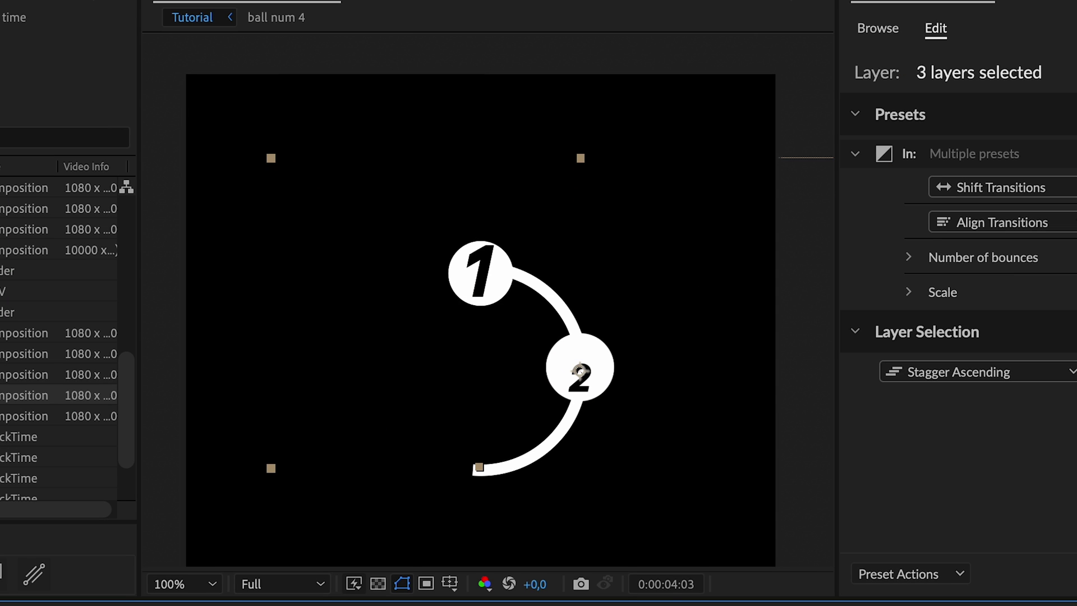
- Bring up the alignment options for the white ellipse shape layer
key("Page_Up")
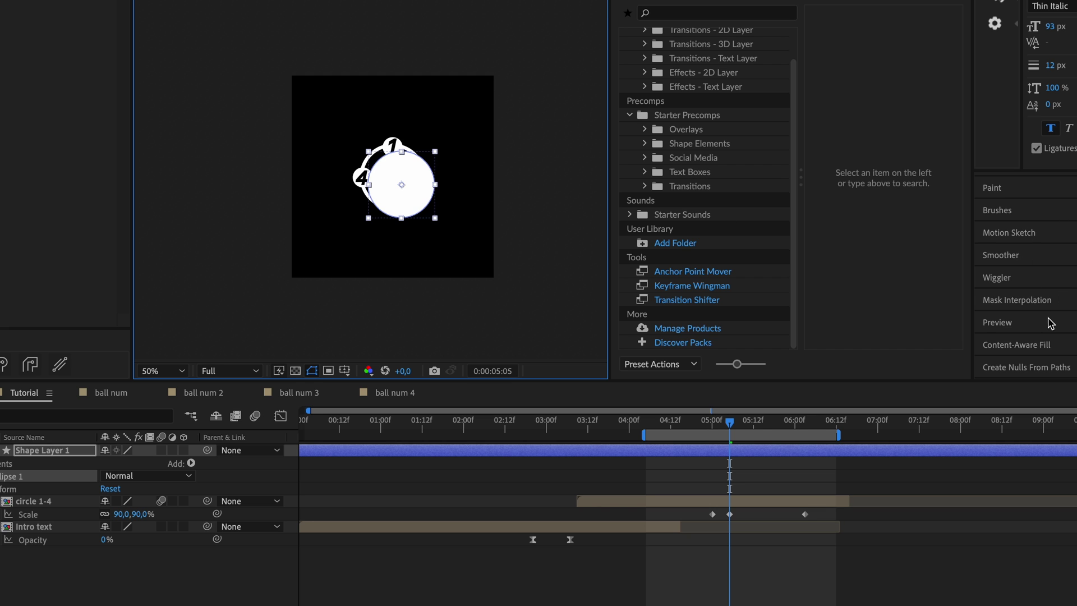
scroll(1050, 324, "up", 5)
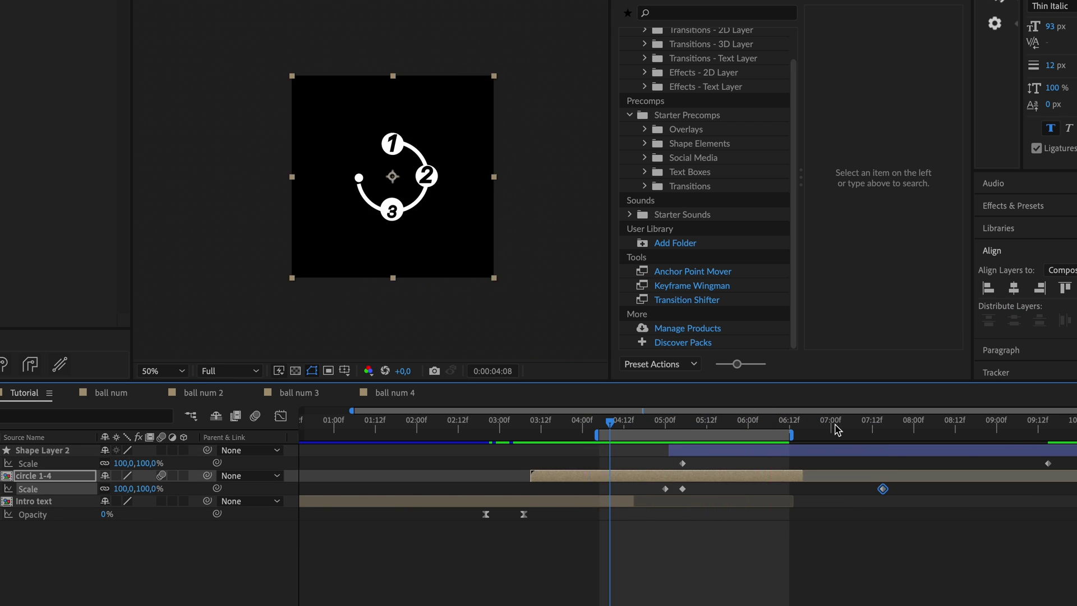
left_click(707, 292)
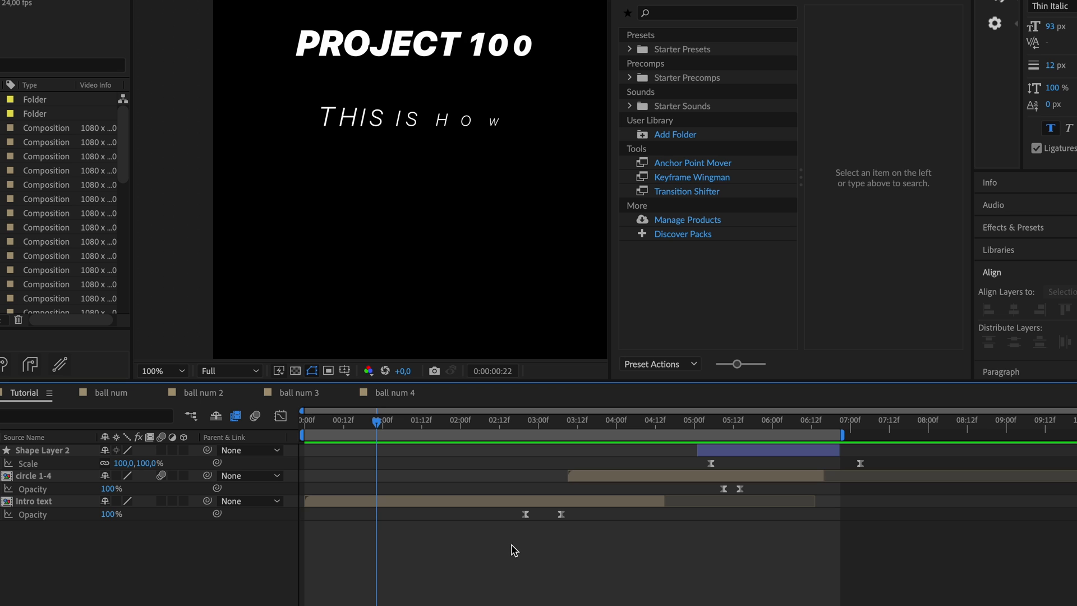
- Fade out Shape Layer 2 by keyframing its opacity at 100% at 0:00:06:10 and lowering it at 0:00:06:17
left_click_drag(370, 432, 788, 489)
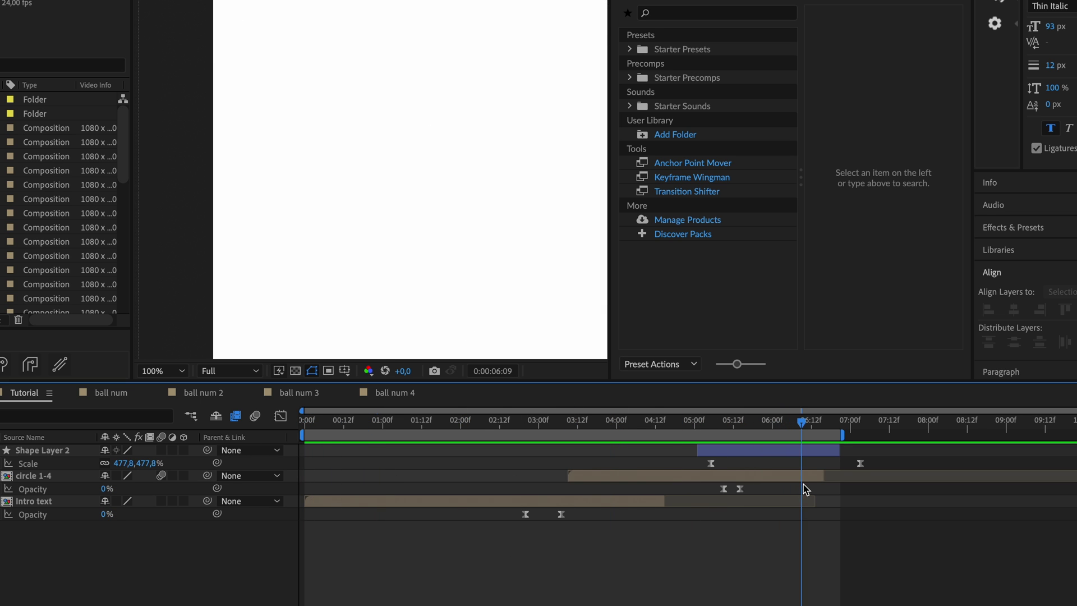
left_click(808, 453)
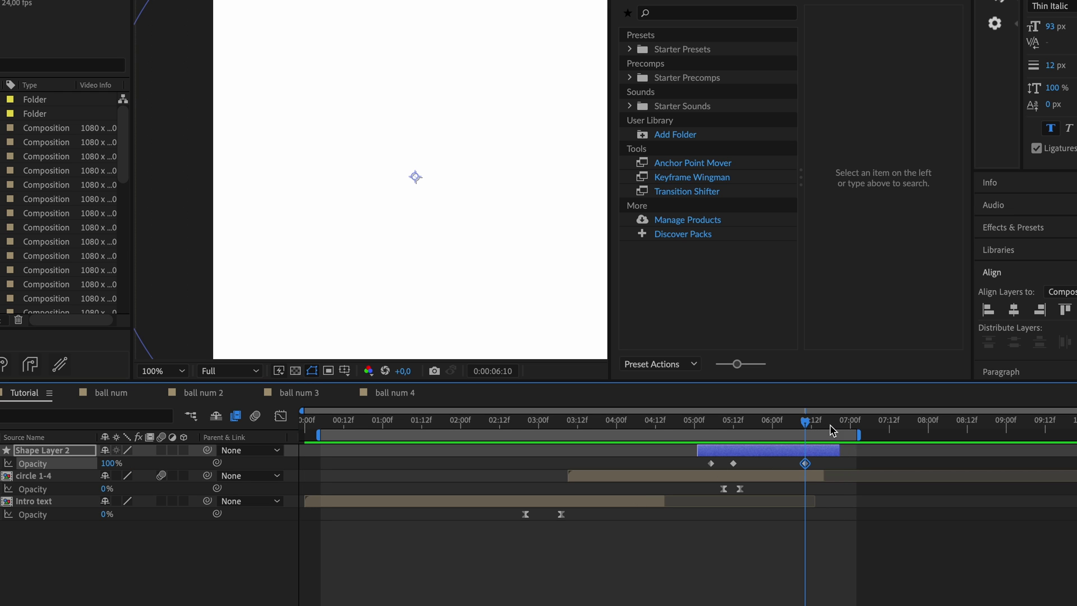
left_click_drag(832, 431, 817, 430)
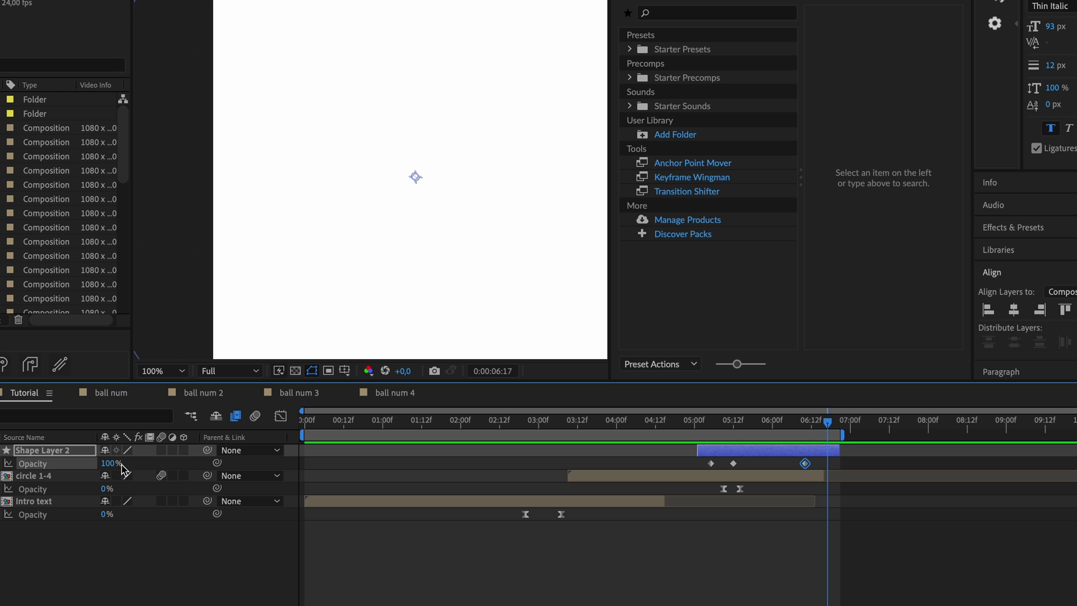
left_click_drag(123, 470, 79, 470)
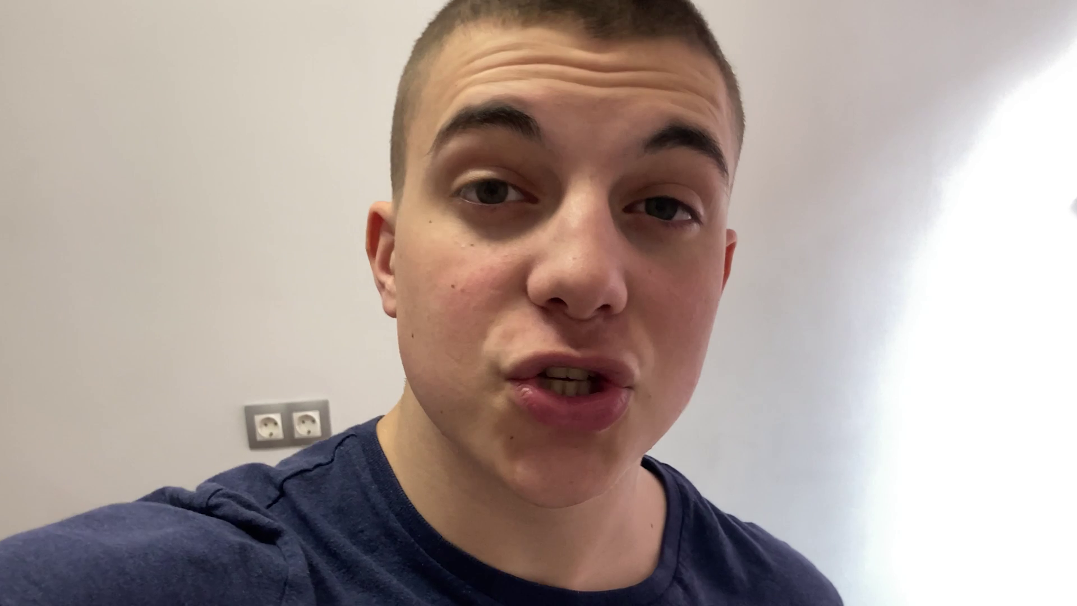